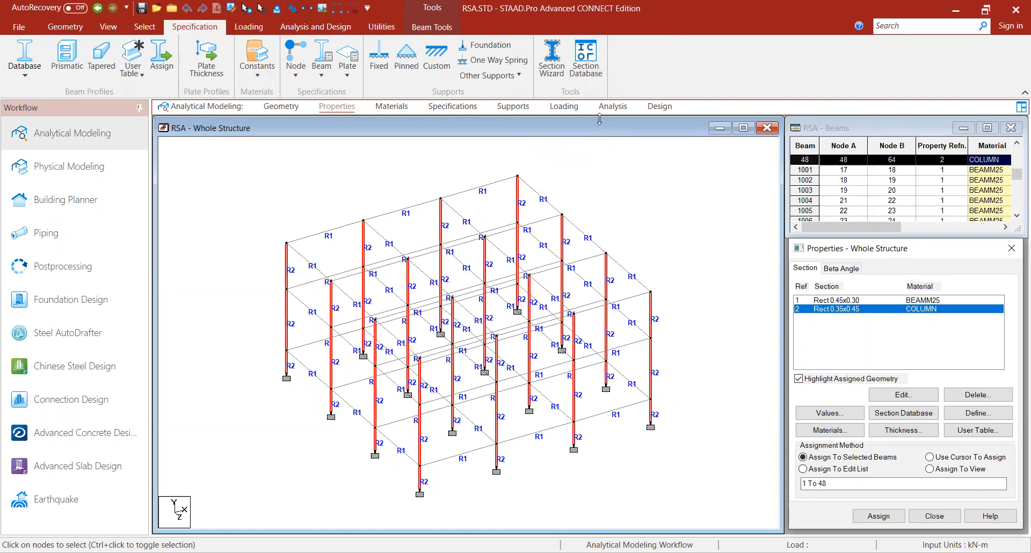
- Start a new seismic definition in the loading definitions, using the Indian:IS 1893 (Part 1):2016 code
{"action": "left_click", "coordinate": [573, 107]}
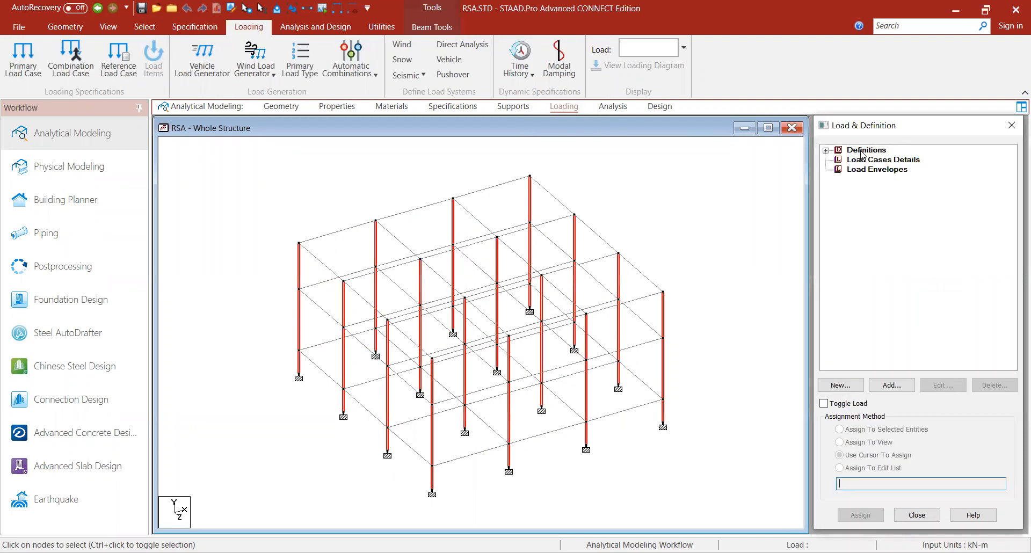
{"action": "left_click", "coordinate": [825, 151]}
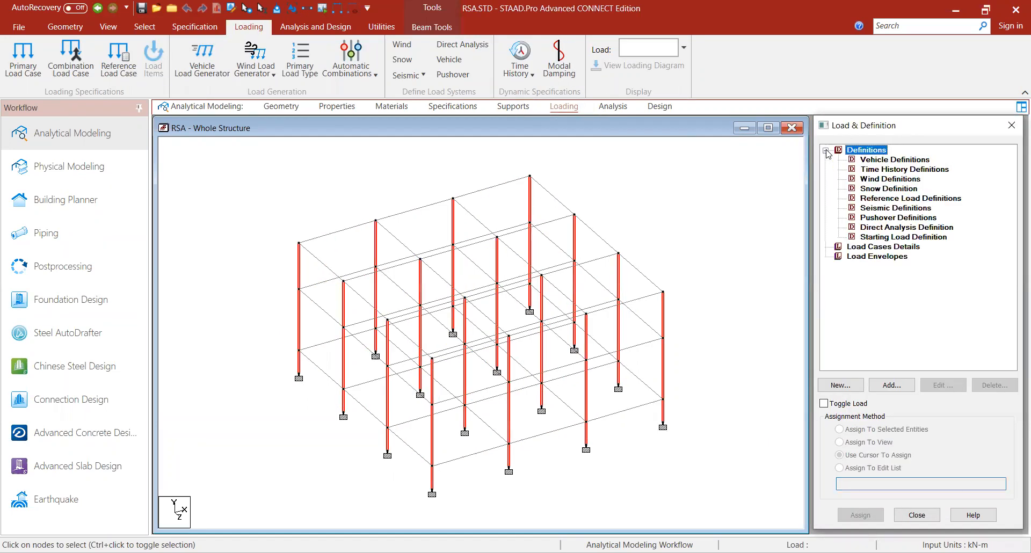
{"action": "left_click", "coordinate": [881, 208]}
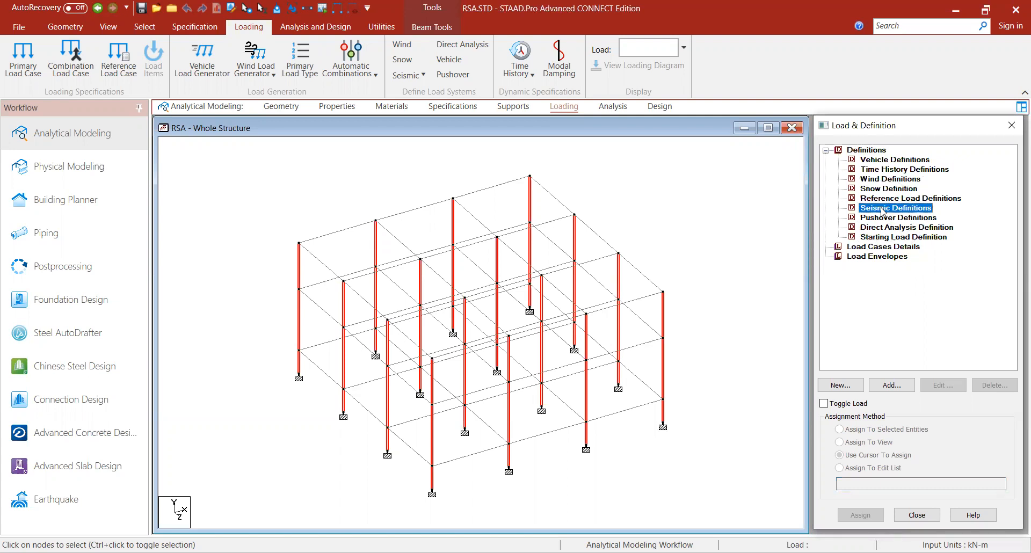
{"action": "left_click", "coordinate": [892, 386]}
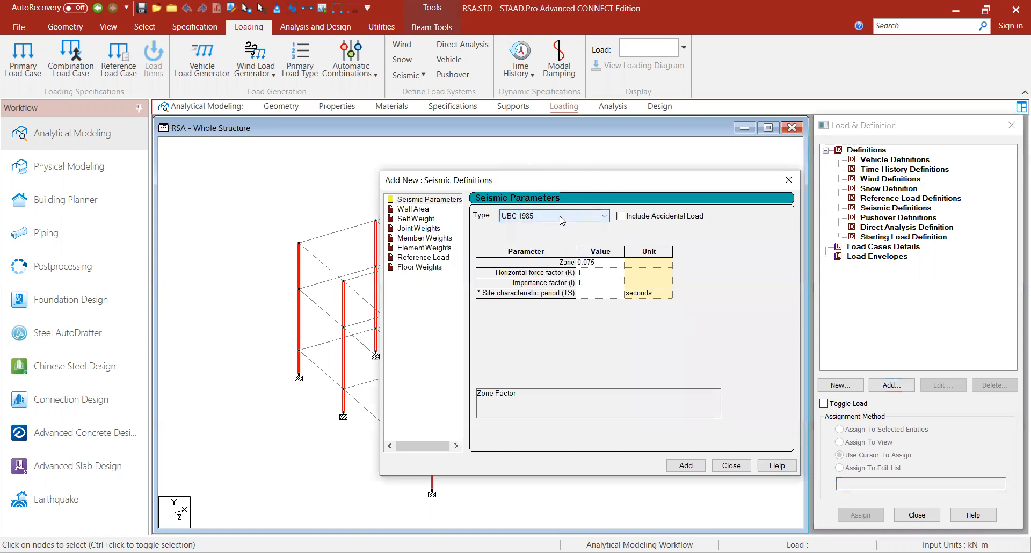
{"action": "left_click", "coordinate": [560, 216]}
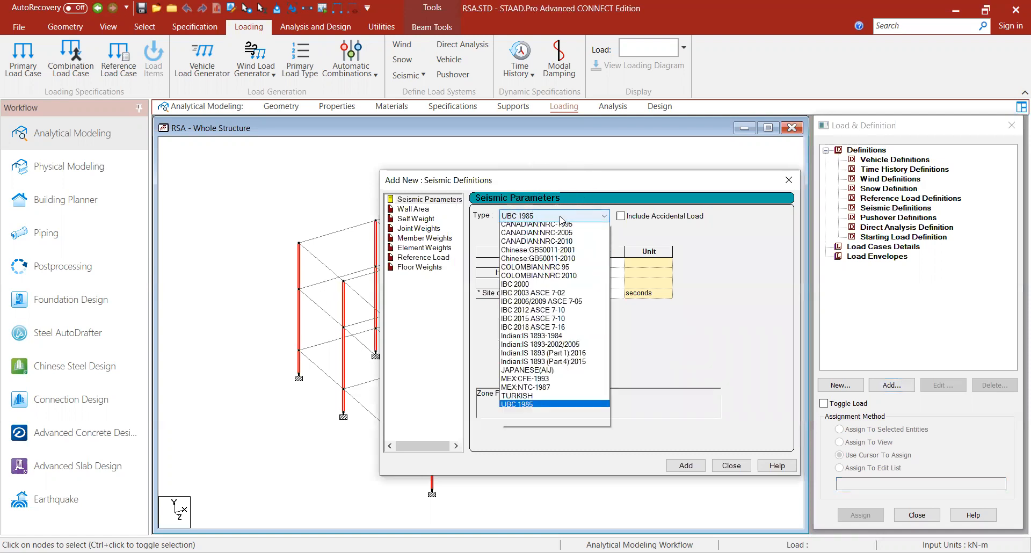
{"action": "left_click", "coordinate": [552, 366]}
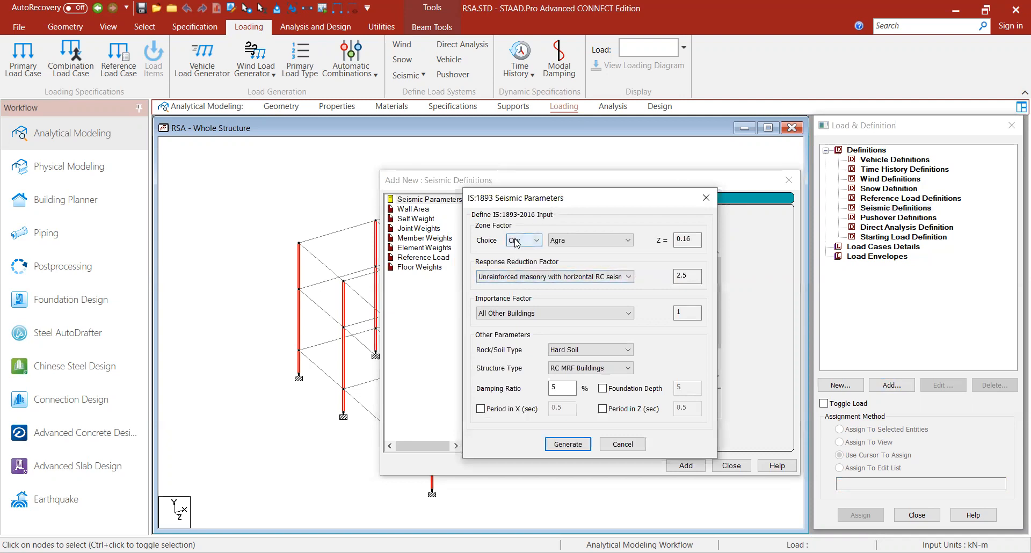
- Set the zone factor city to Delhi and the response reduction factor to RC buildings with Special Moment Resisting Frame
{"action": "left_click", "coordinate": [581, 240]}
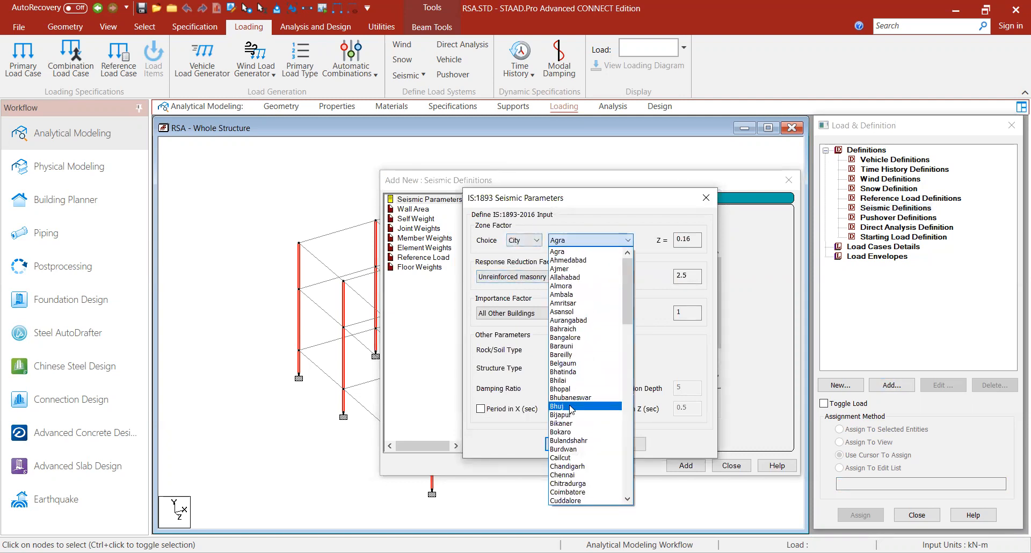
{"action": "scroll", "coordinate": [580, 483], "scroll_direction": "down", "scroll_amount": 3}
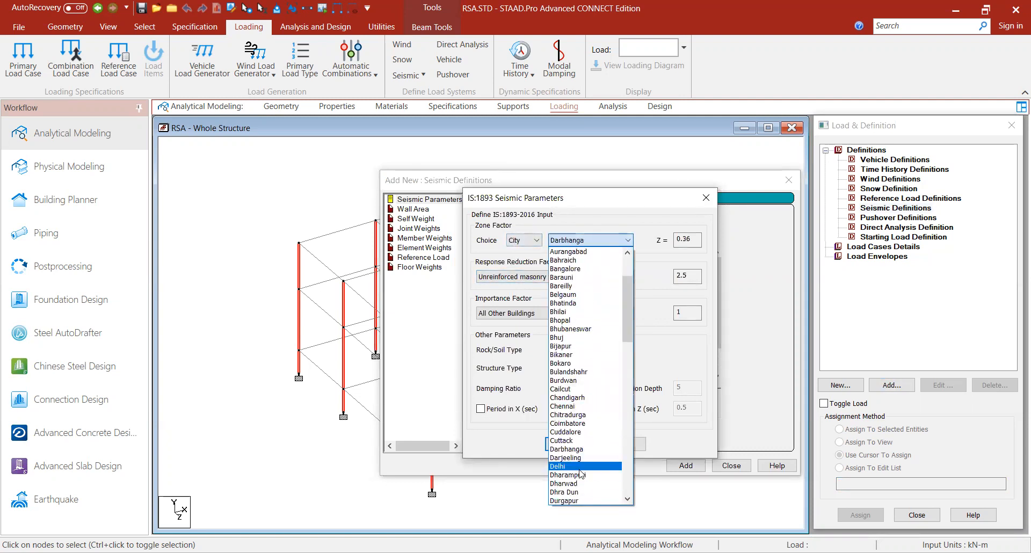
{"action": "left_click", "coordinate": [578, 469]}
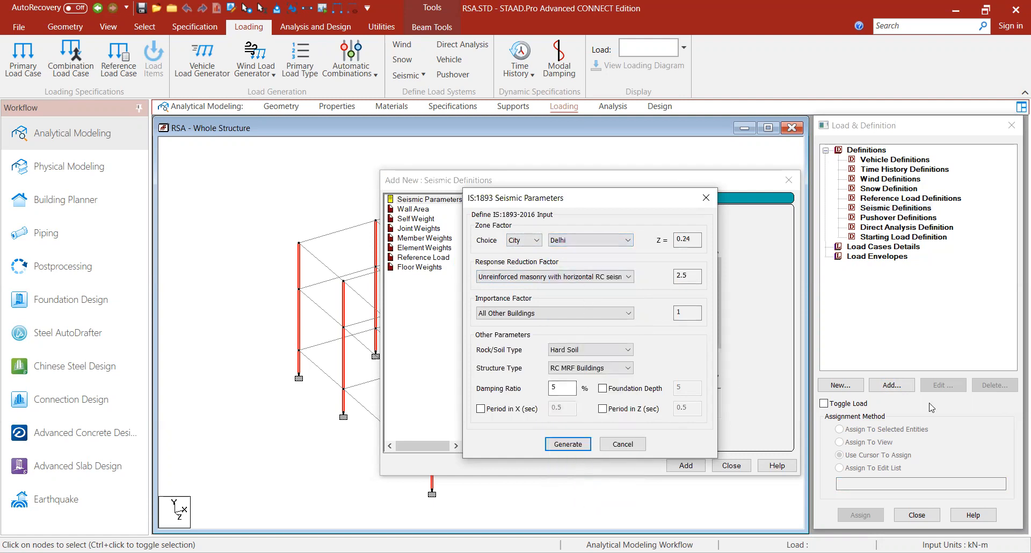
{"action": "left_click", "coordinate": [607, 278]}
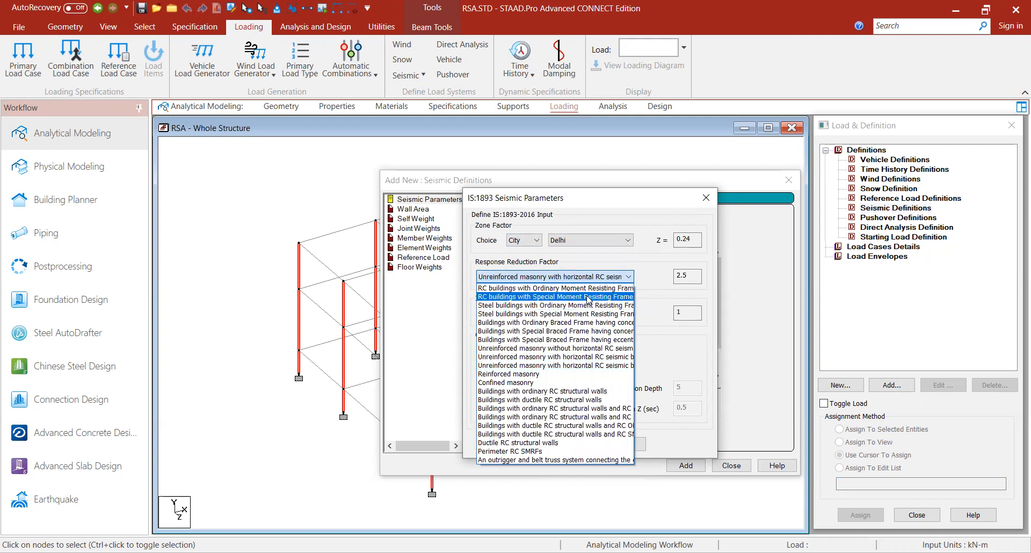
{"action": "left_click", "coordinate": [588, 297]}
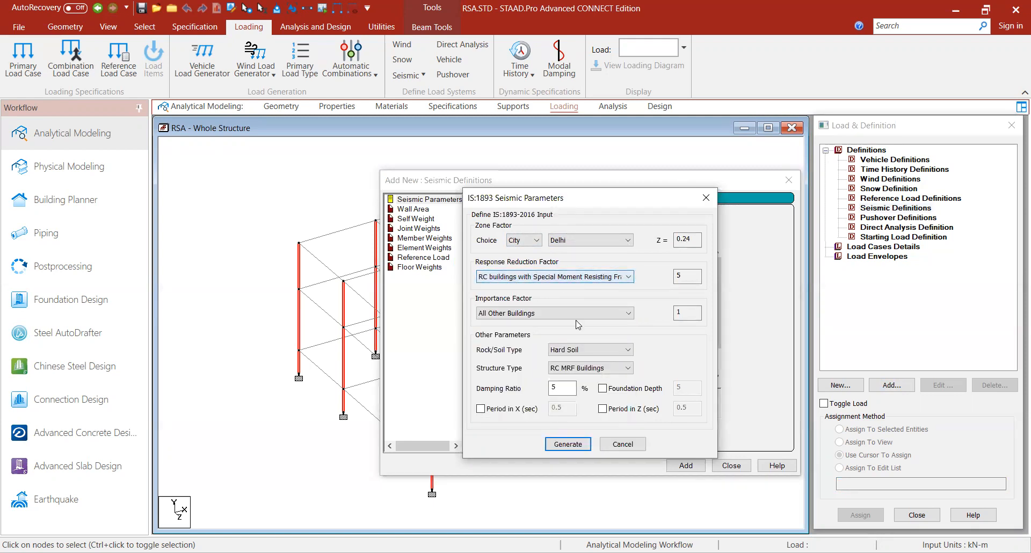
- Set the importance factor to Residential or commercial Buildings and the rock/soil type to Medium Soil
{"action": "left_click", "coordinate": [558, 313]}
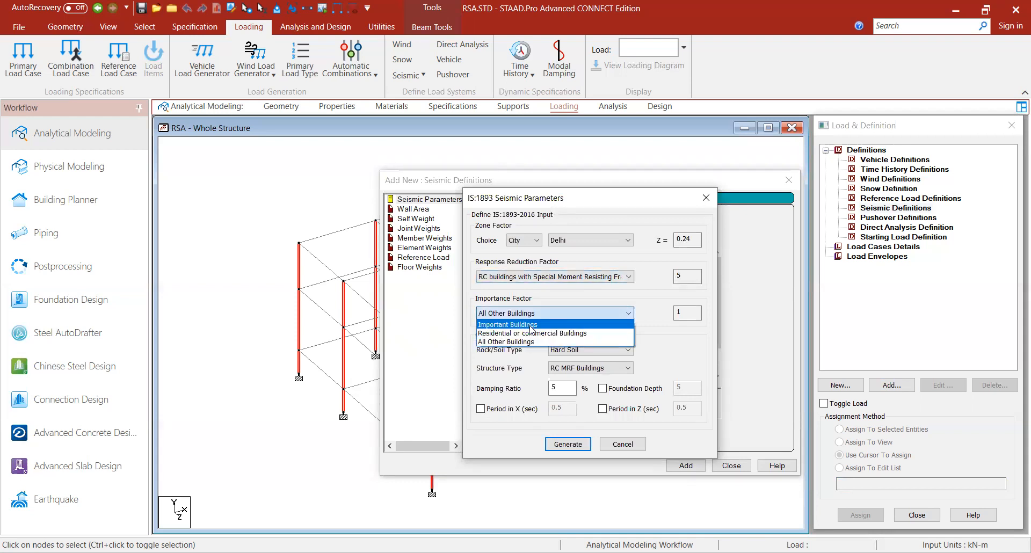
{"action": "left_click", "coordinate": [536, 333]}
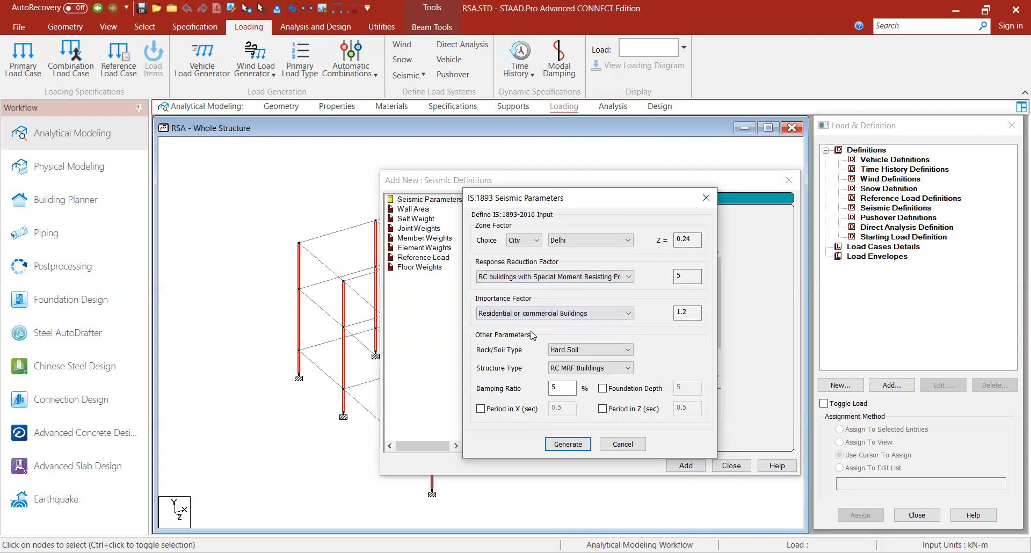
{"action": "left_click", "coordinate": [591, 352]}
{"action": "left_click", "coordinate": [589, 367]}
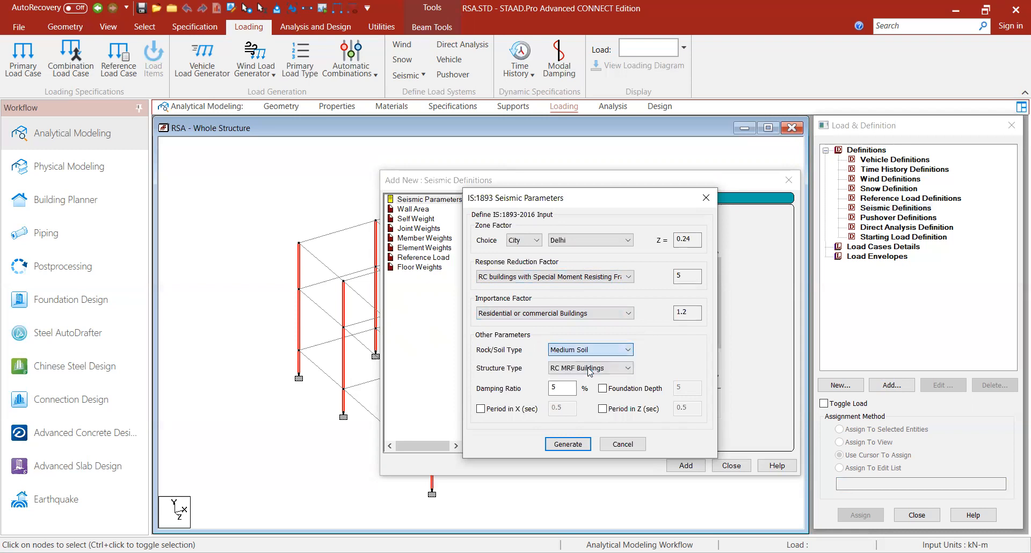
- Generate the IS 1893 seismic parameters and add them to the model's seismic definition
{"action": "left_click", "coordinate": [568, 445]}
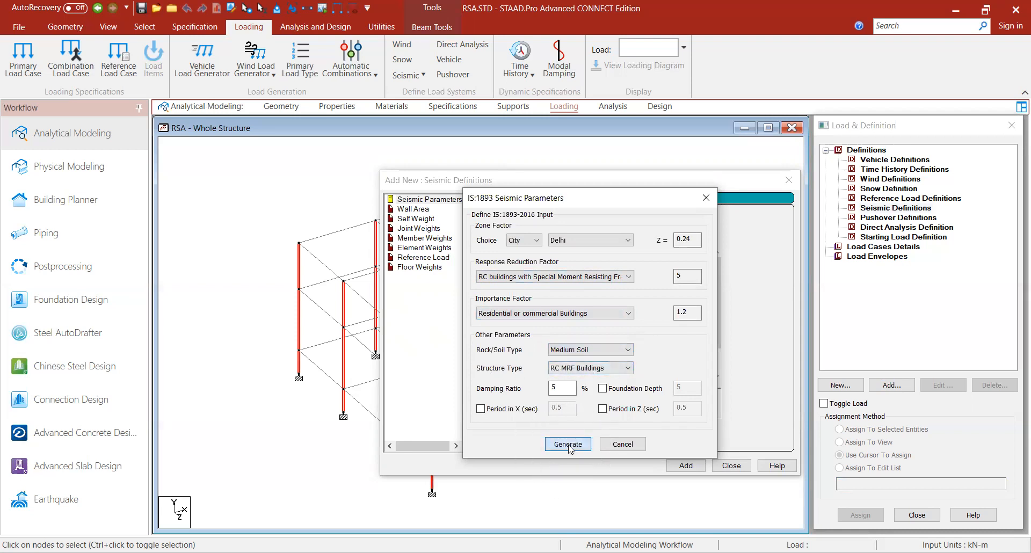
{"action": "left_click", "coordinate": [684, 469]}
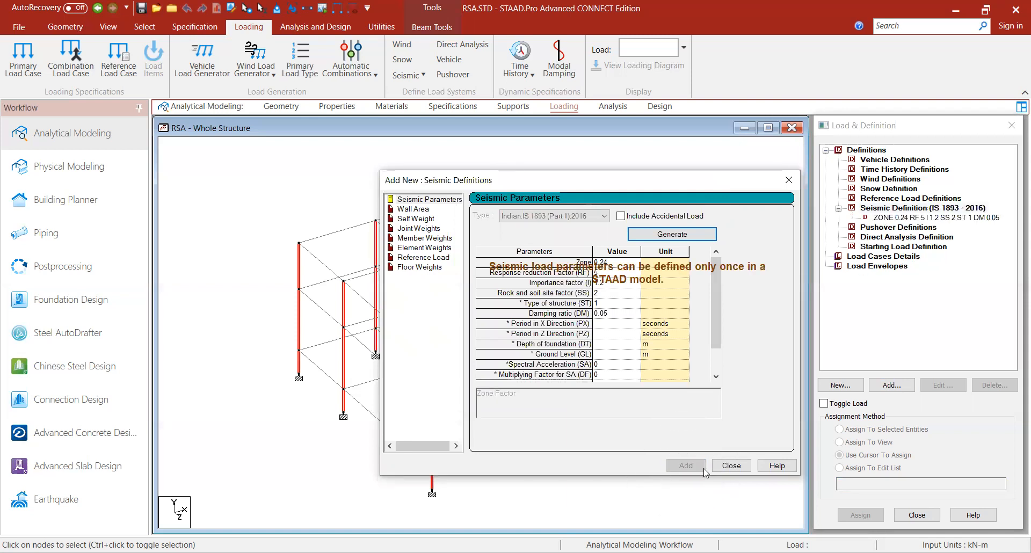
{"action": "left_click", "coordinate": [730, 421]}
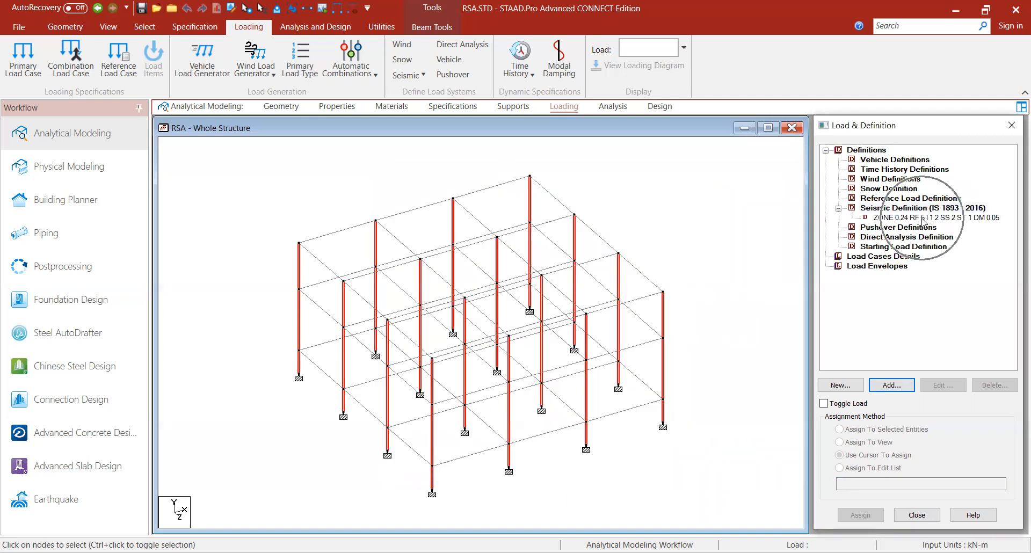
- Add a self weight with factor 1 under the seismic definition's zone entry
{"action": "left_click", "coordinate": [923, 218]}
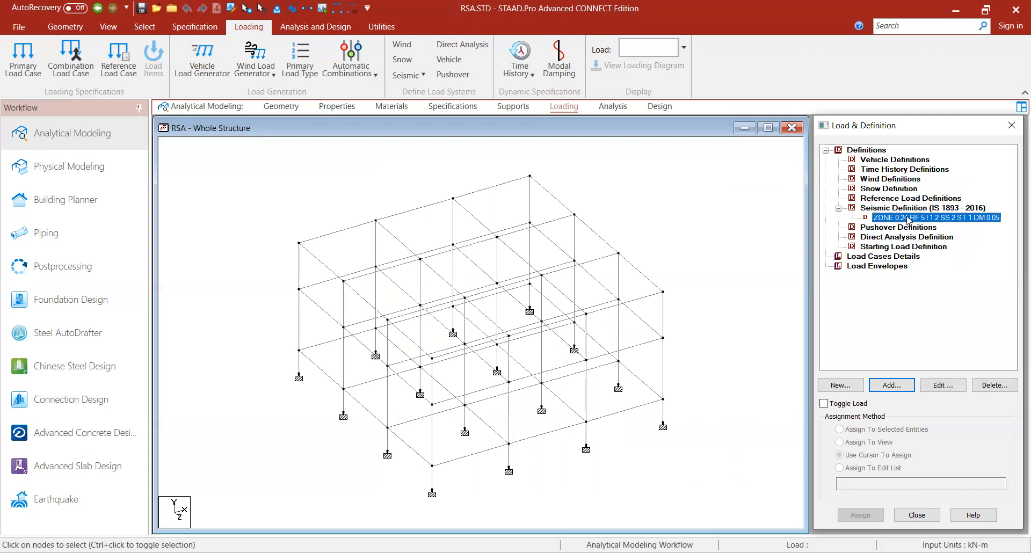
{"action": "left_click", "coordinate": [892, 385]}
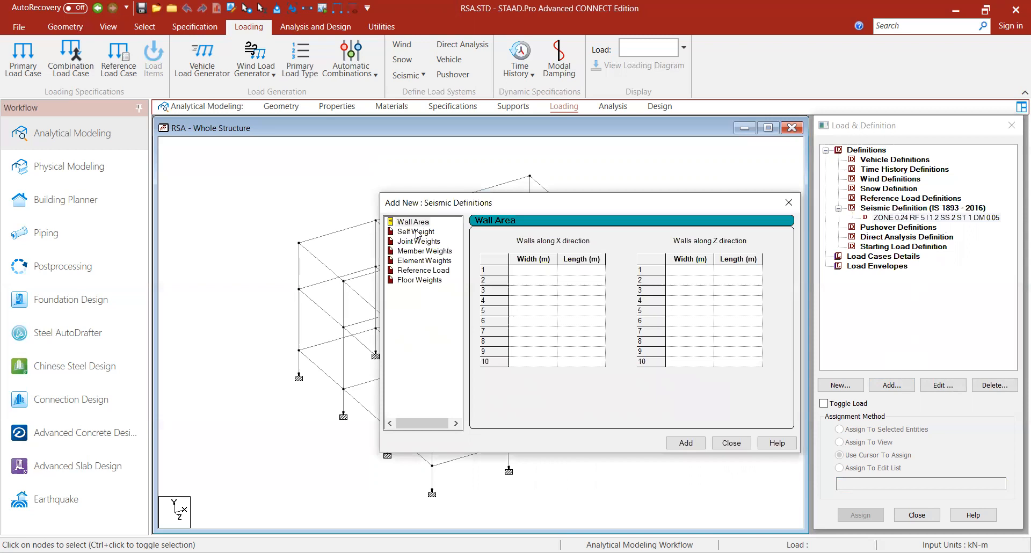
{"action": "left_click", "coordinate": [417, 232]}
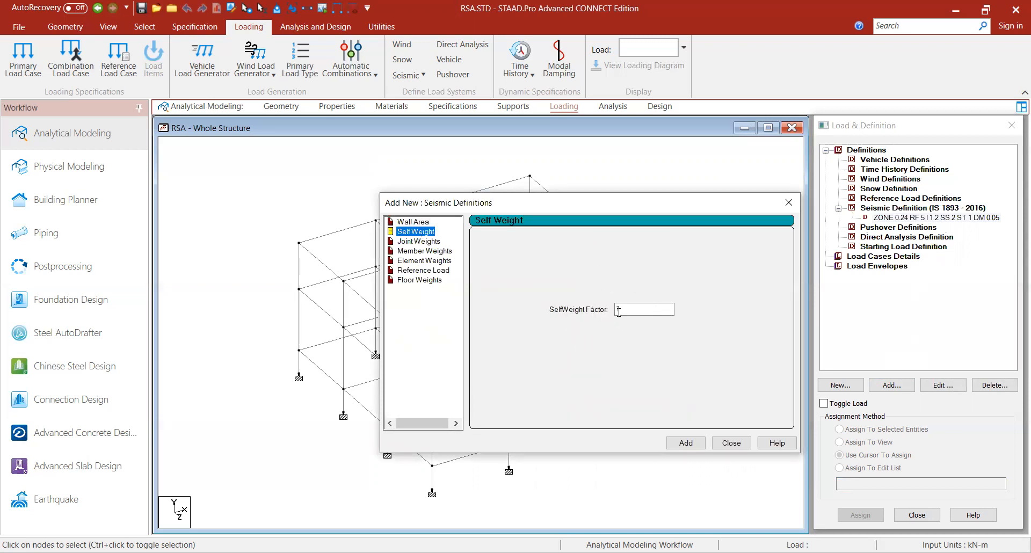
{"action": "left_click", "coordinate": [685, 443]}
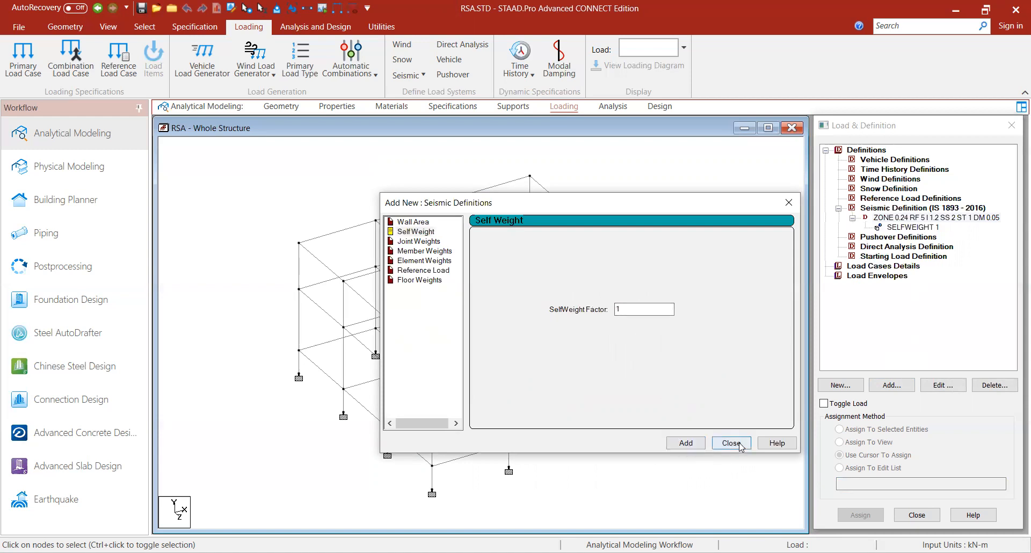
- Add a floor weight of 5 kN/m2 to the seismic definition for member group _F1
{"action": "left_click", "coordinate": [411, 281]}
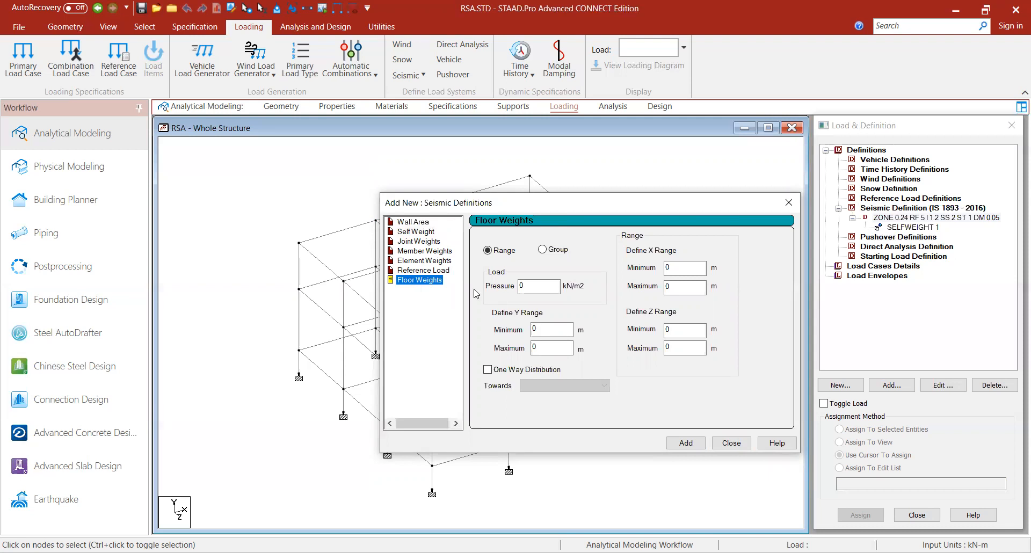
{"action": "left_click_drag", "start_coordinate": [532, 287], "coordinate": [508, 288]}
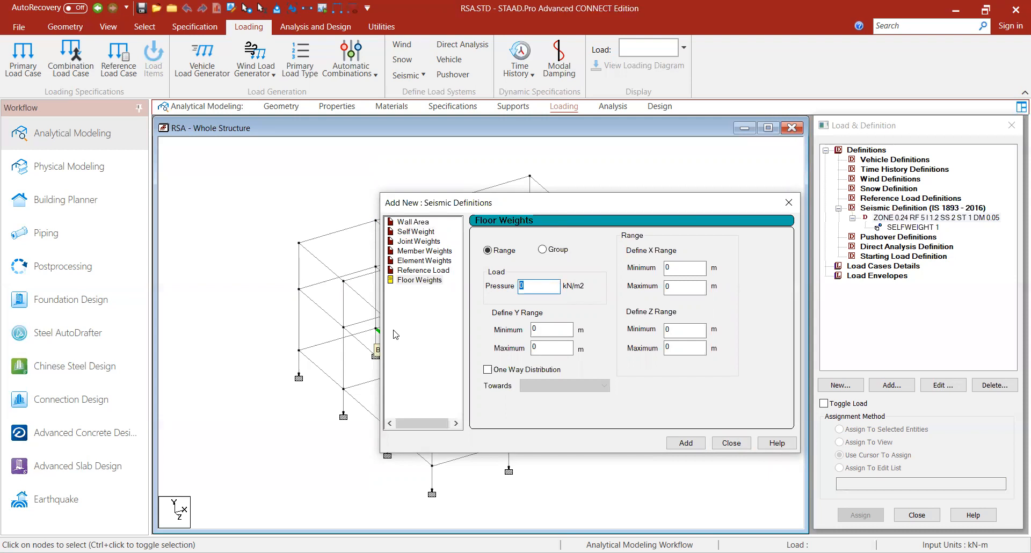
{"action": "type", "text": "5"}
{"action": "left_click", "coordinate": [543, 250]}
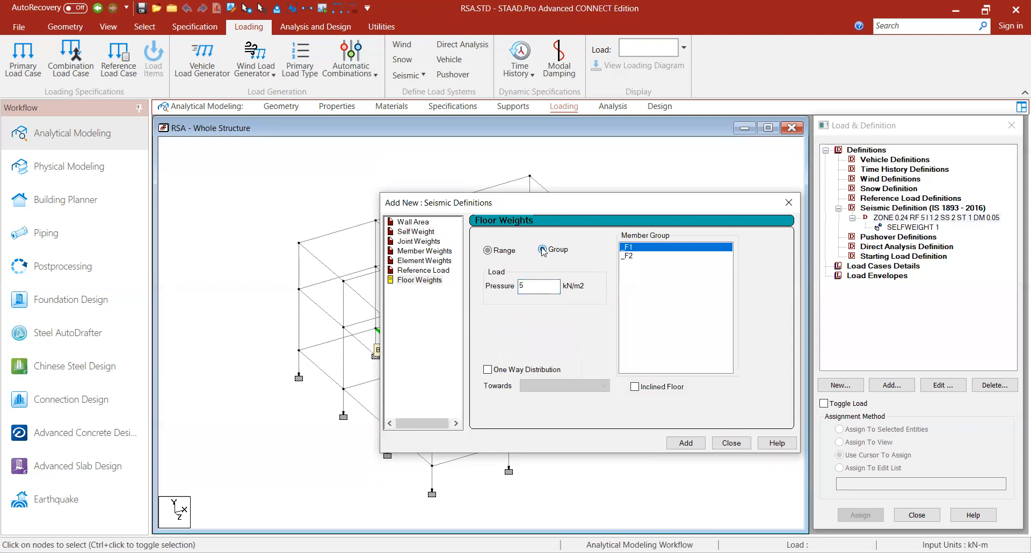
{"action": "left_click", "coordinate": [694, 446]}
- Add a floor weight of 2 kN/m2 to the seismic definition for member group _F2
{"action": "double_click", "coordinate": [542, 286]}
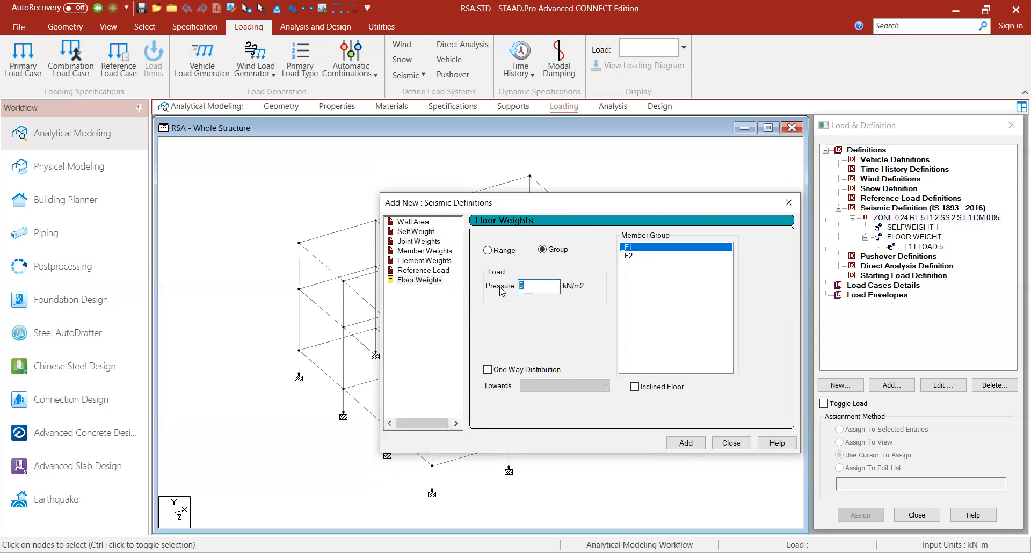
{"action": "type", "text": "2"}
{"action": "left_click", "coordinate": [687, 443]}
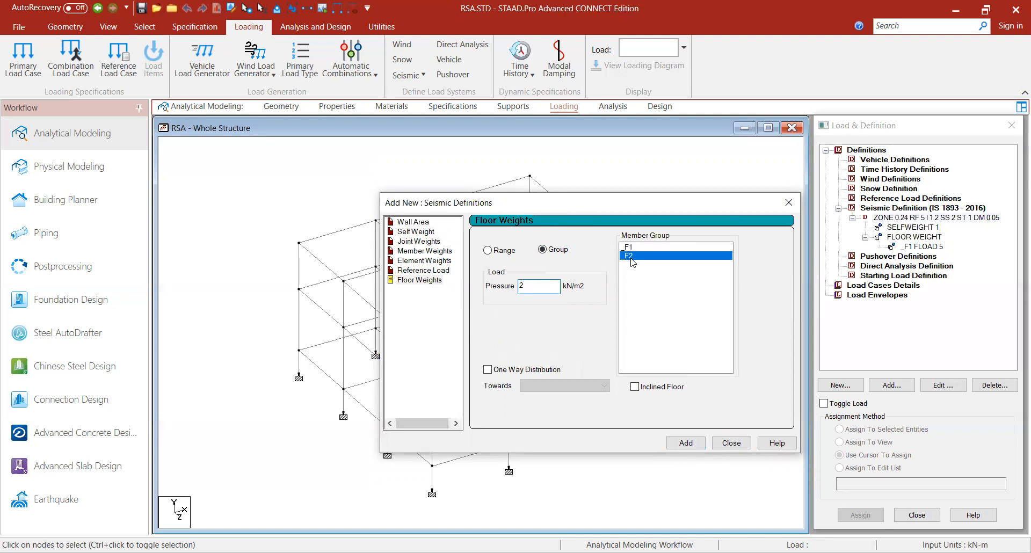
{"action": "left_click", "coordinate": [687, 442]}
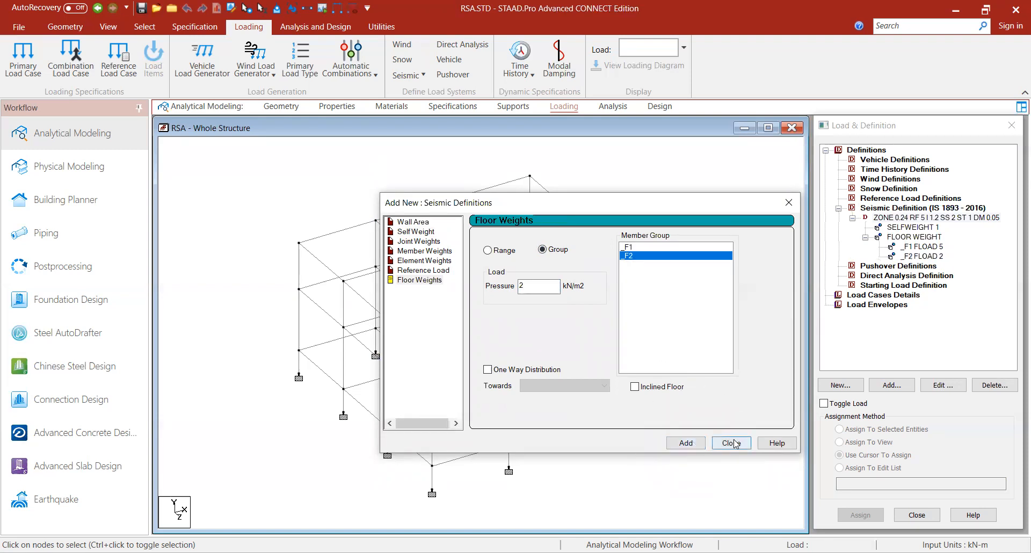
{"action": "left_click", "coordinate": [736, 443]}
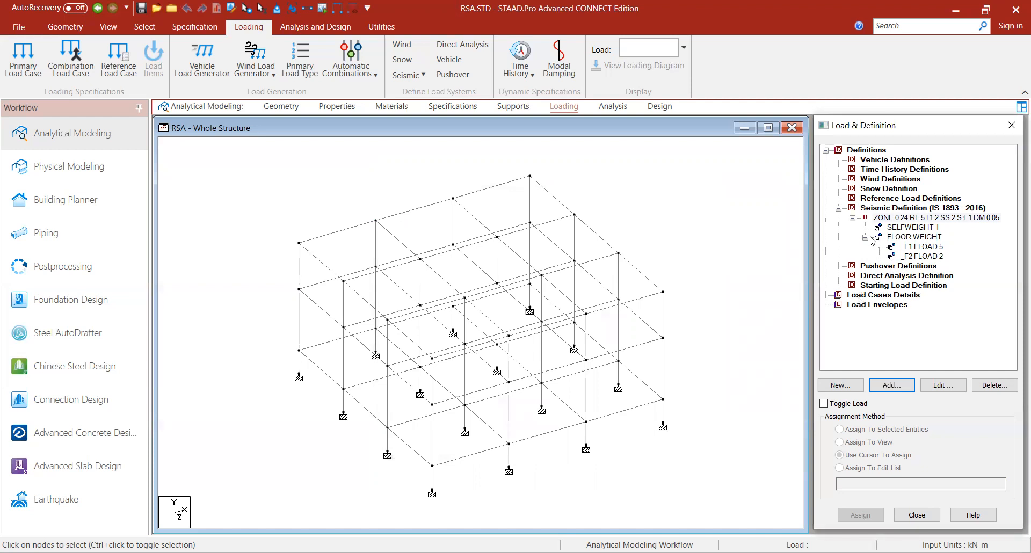
- Collapse the seismic definition and create primary load case 1 with loading type Dead and title DL
{"action": "left_click", "coordinate": [841, 209]}
{"action": "left_click", "coordinate": [838, 209]}
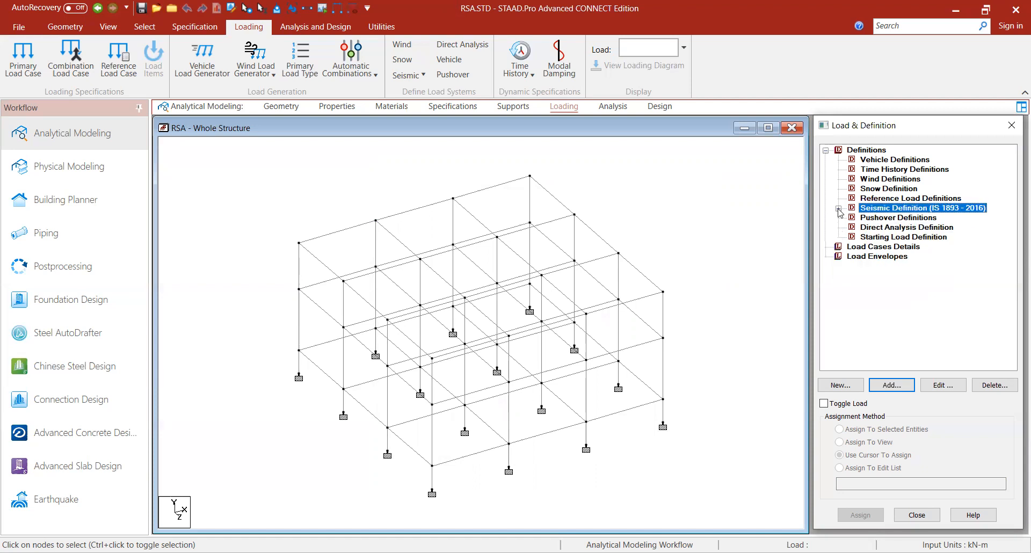
{"action": "left_click", "coordinate": [866, 249]}
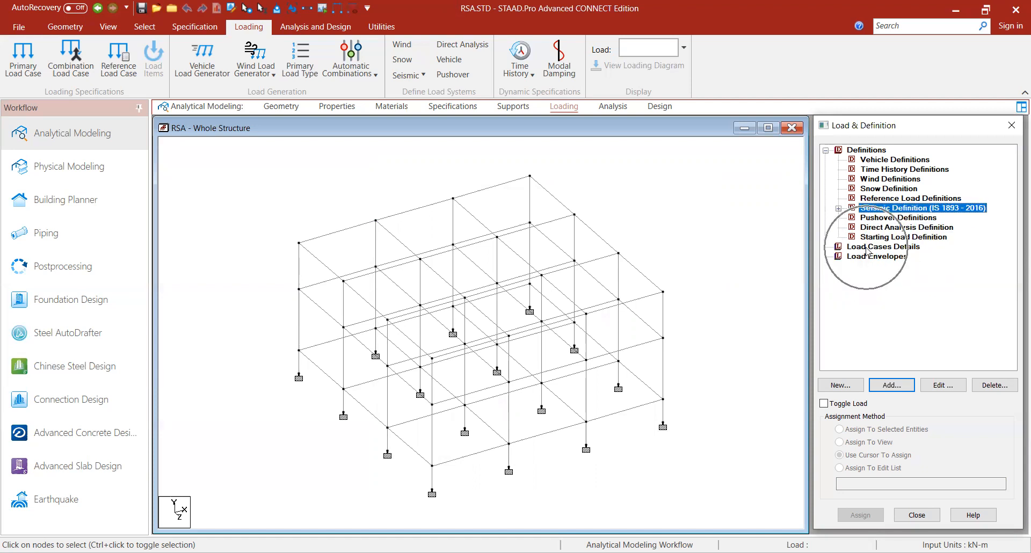
{"action": "left_click", "coordinate": [906, 387]}
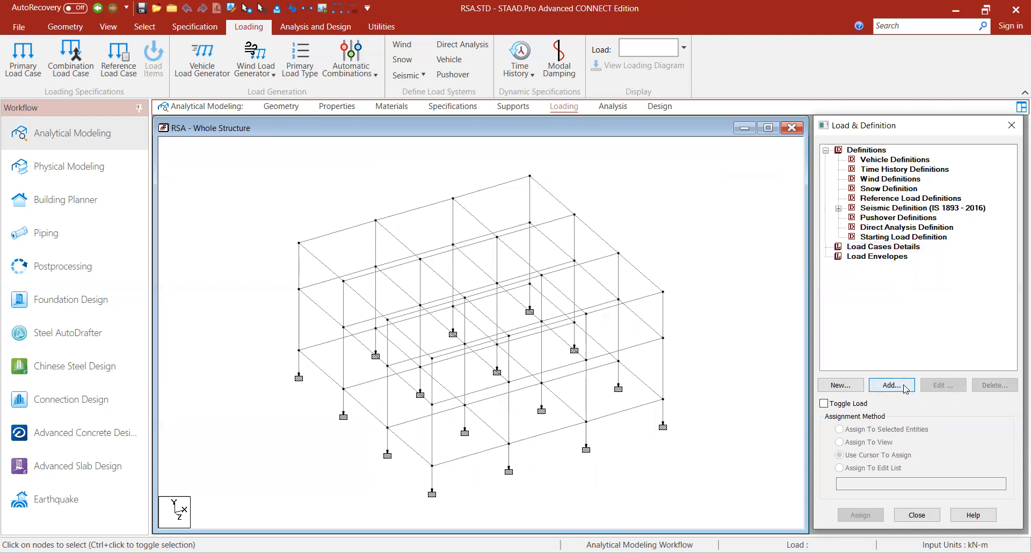
{"action": "left_click", "coordinate": [653, 242]}
{"action": "left_click", "coordinate": [654, 250]}
{"action": "left_click_drag", "start_coordinate": [539, 290], "coordinate": [401, 304]}
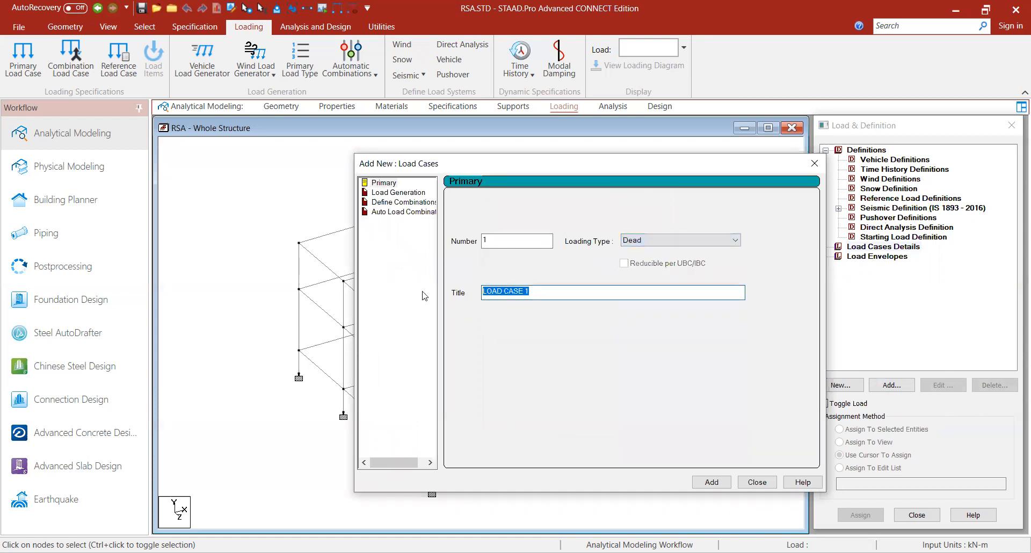
{"action": "type", "text": "DL"}
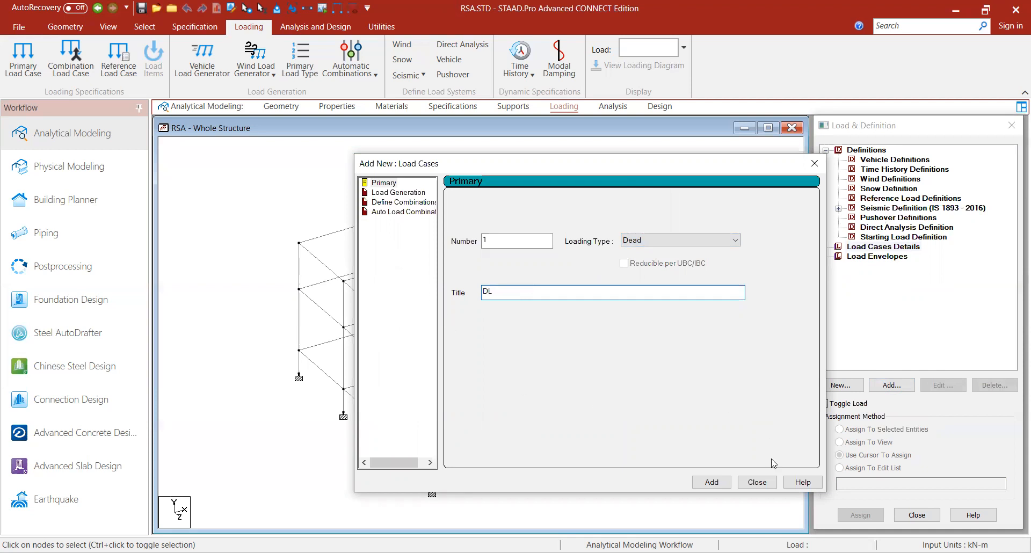
{"action": "left_click", "coordinate": [710, 483]}
{"action": "left_click", "coordinate": [757, 482]}
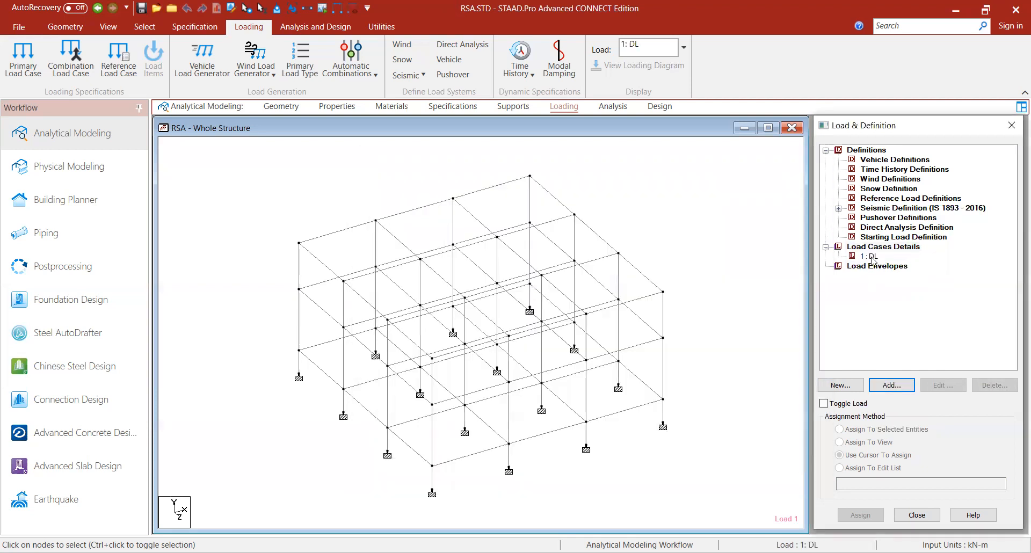
- Add a floor load of -5 kN/m2 in the Global Y direction for member group _F1 to the DL load case
{"action": "left_click", "coordinate": [870, 257]}
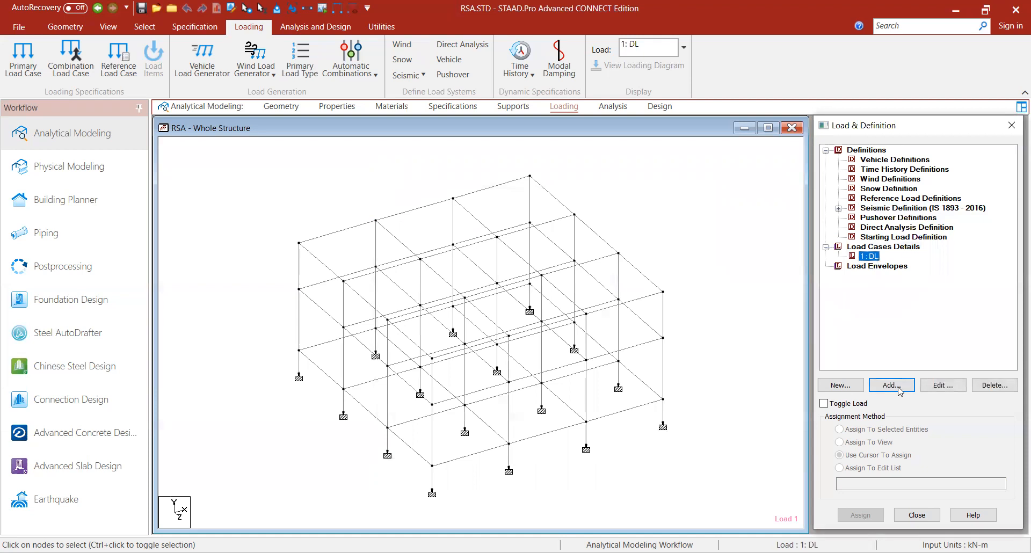
{"action": "left_click", "coordinate": [898, 386]}
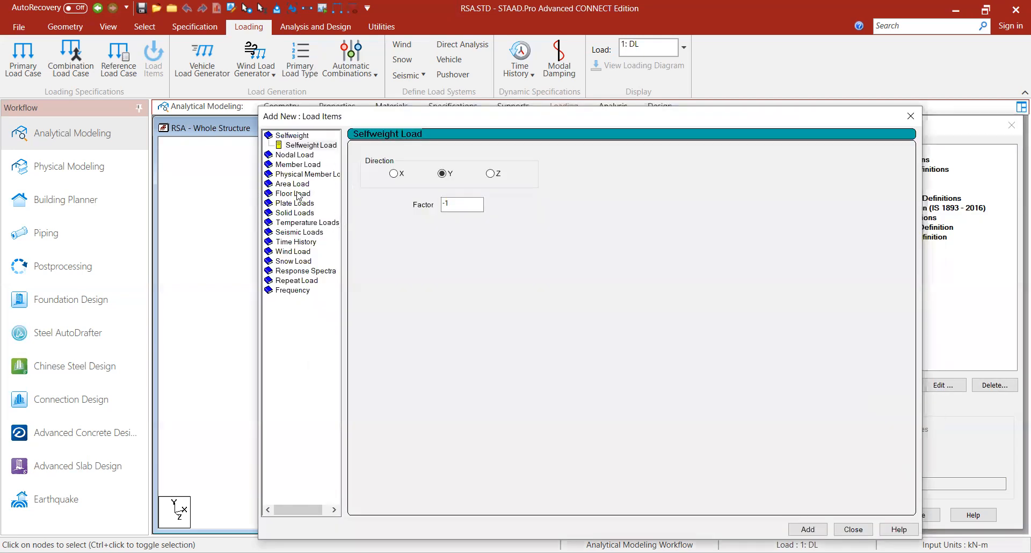
{"action": "left_click", "coordinate": [297, 193]}
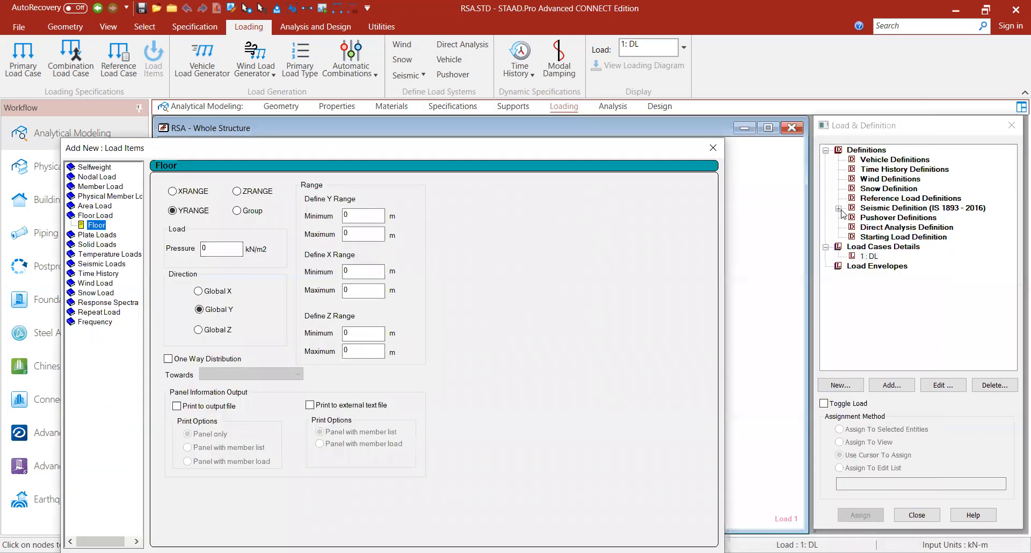
{"action": "left_click", "coordinate": [838, 209]}
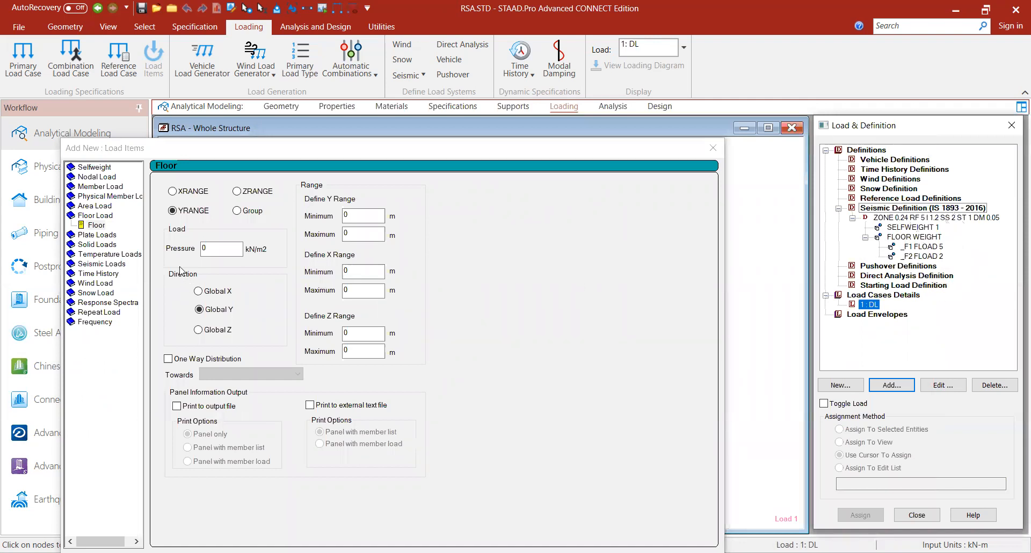
{"action": "left_click", "coordinate": [236, 211]}
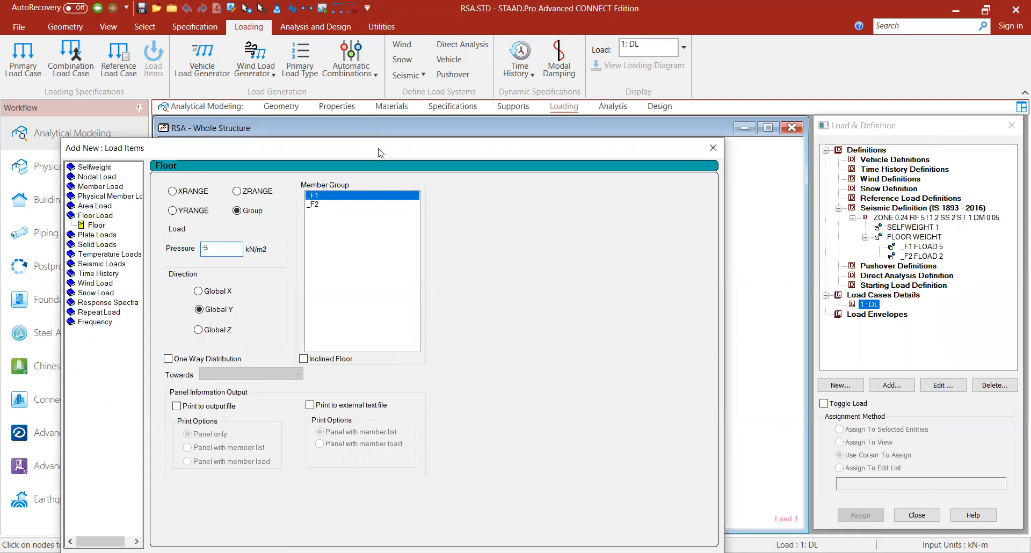
{"action": "left_click_drag", "start_coordinate": [378, 153], "coordinate": [379, 107]}
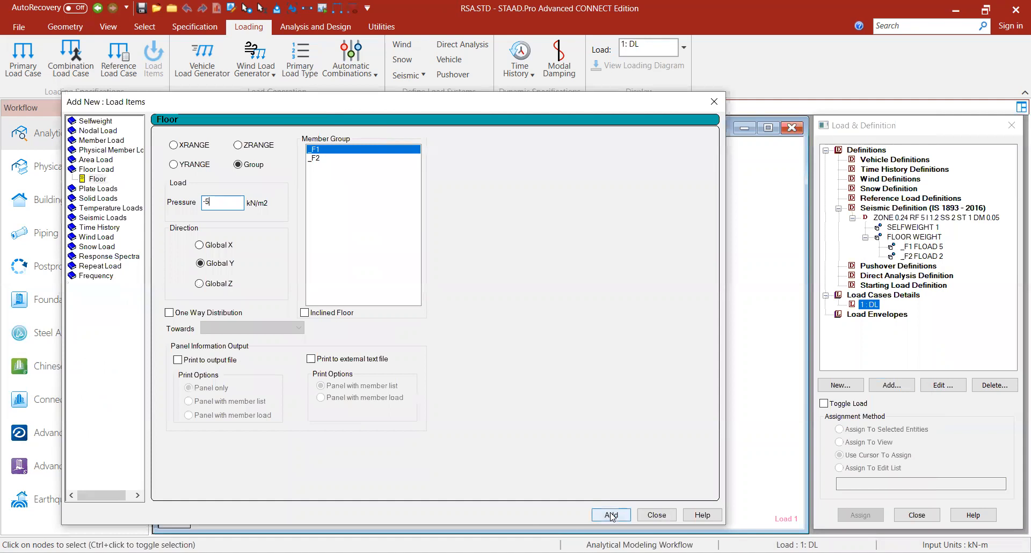
{"action": "left_click", "coordinate": [611, 515]}
- Add a floor load of -2 kN/m2 for member group _F2 to the DL load case and display each floor load on the model
{"action": "left_click", "coordinate": [318, 159]}
{"action": "left_click_drag", "start_coordinate": [233, 200], "coordinate": [181, 211]}
{"action": "type", "text": "-2"}
{"action": "left_click", "coordinate": [625, 516]}
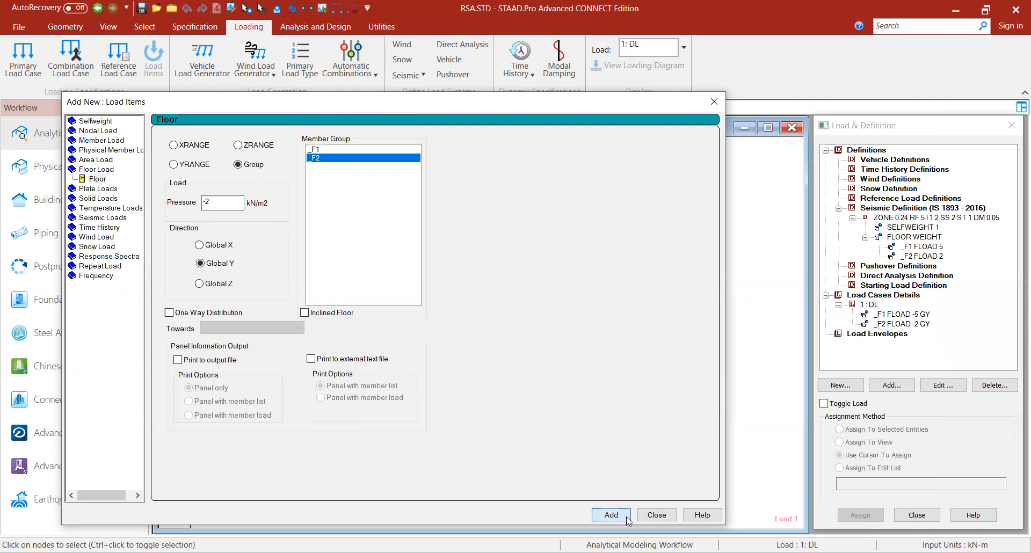
{"action": "left_click", "coordinate": [656, 515]}
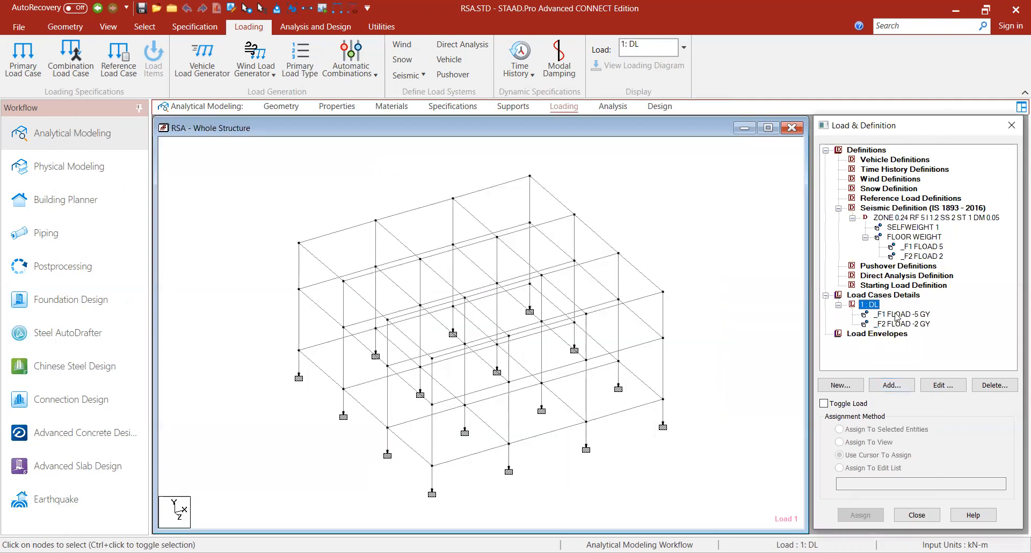
{"action": "left_click", "coordinate": [896, 316]}
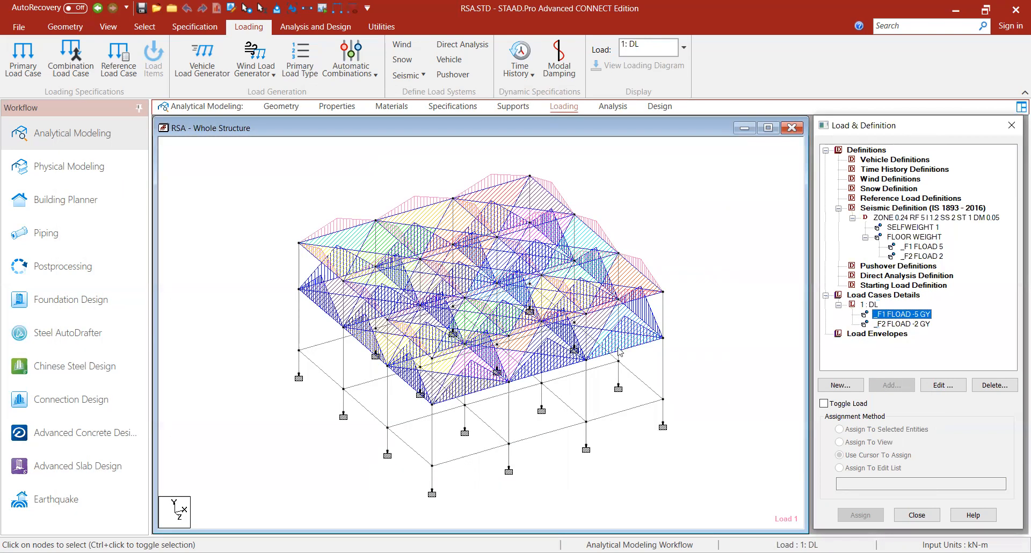
{"action": "left_click", "coordinate": [886, 324]}
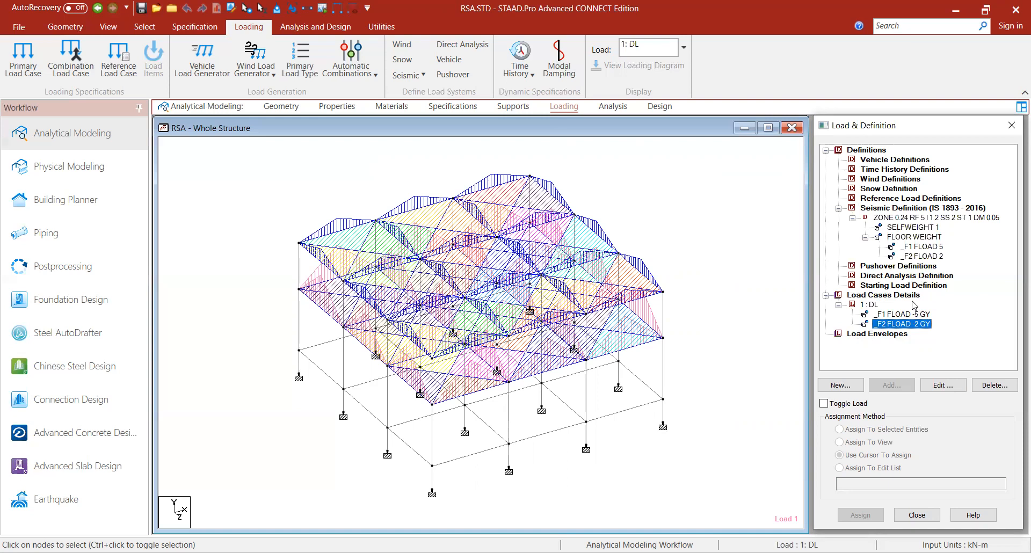
- Create primary load case 2 with loading type Live and title LL
{"action": "left_click", "coordinate": [883, 294]}
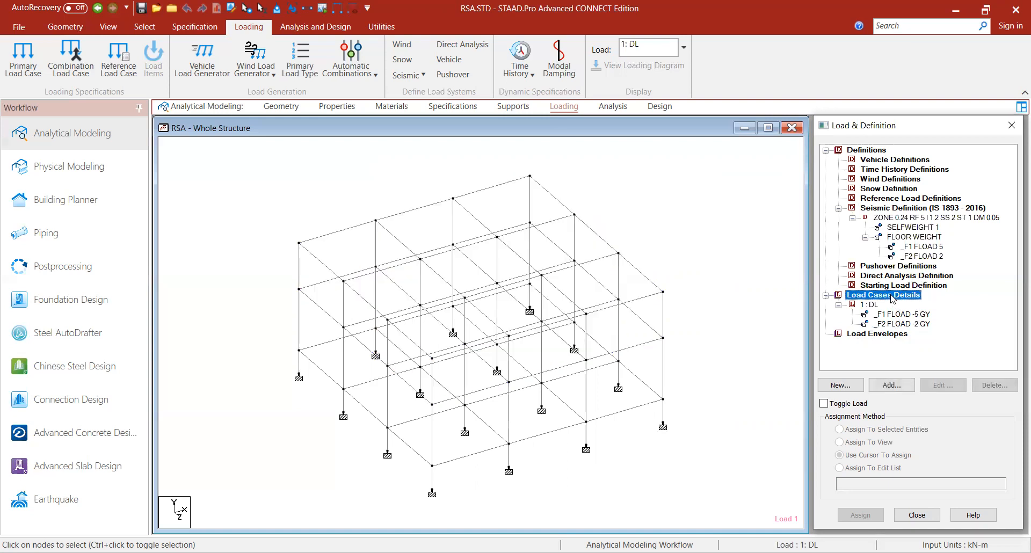
{"action": "left_click", "coordinate": [891, 386]}
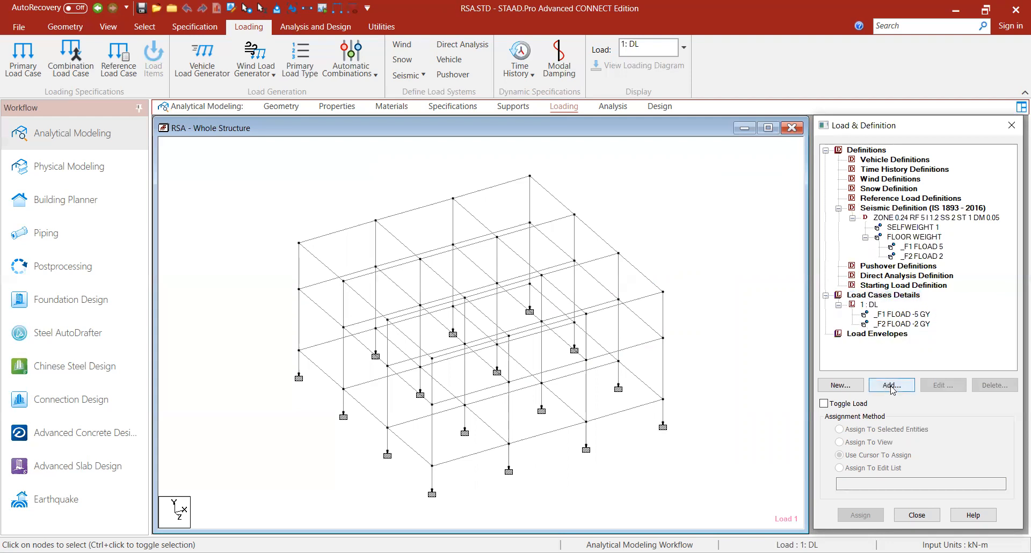
{"action": "left_click", "coordinate": [652, 240]}
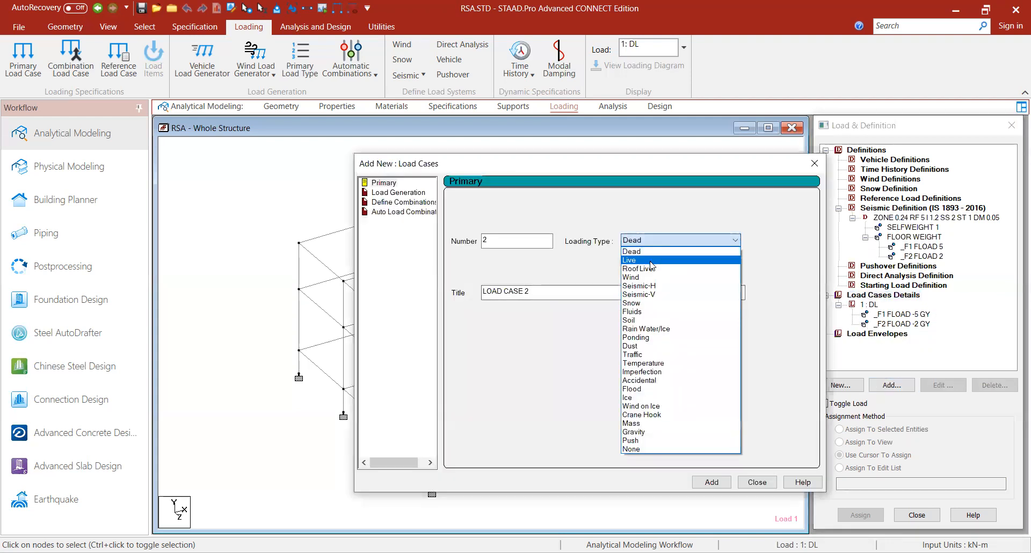
{"action": "left_click", "coordinate": [651, 261]}
{"action": "left_click_drag", "start_coordinate": [531, 291], "coordinate": [477, 302]}
{"action": "type", "text": "LL"}
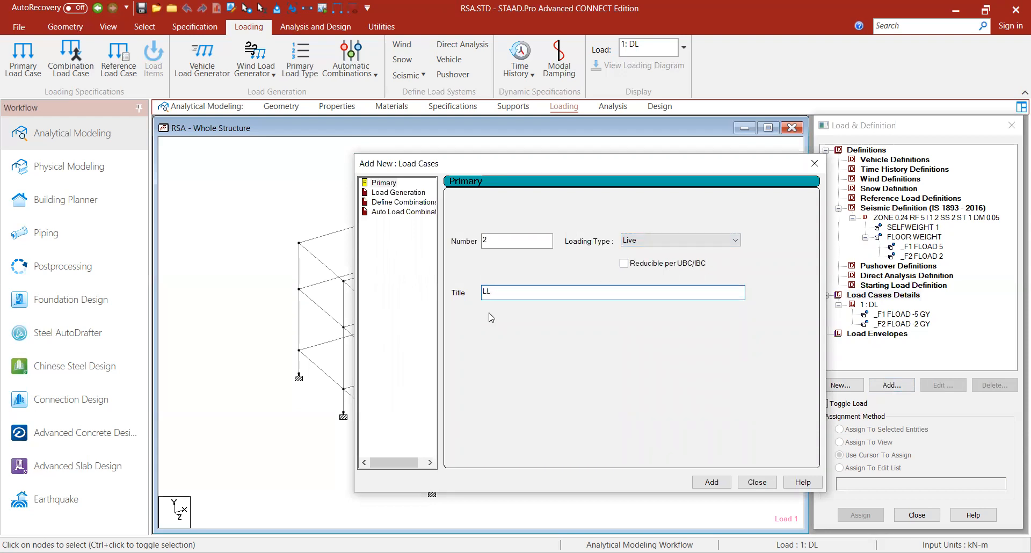
{"action": "left_click", "coordinate": [712, 482]}
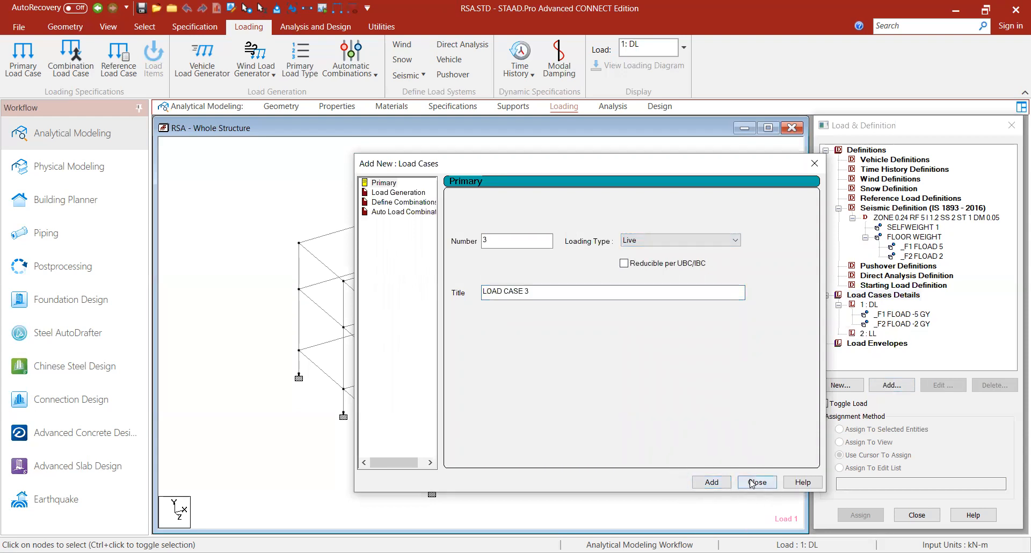
{"action": "left_click", "coordinate": [750, 482]}
- Add a floor load of -1.5 kN/m2 in the Global Y direction for member group _F1 to the LL load case
{"action": "left_click", "coordinate": [868, 334]}
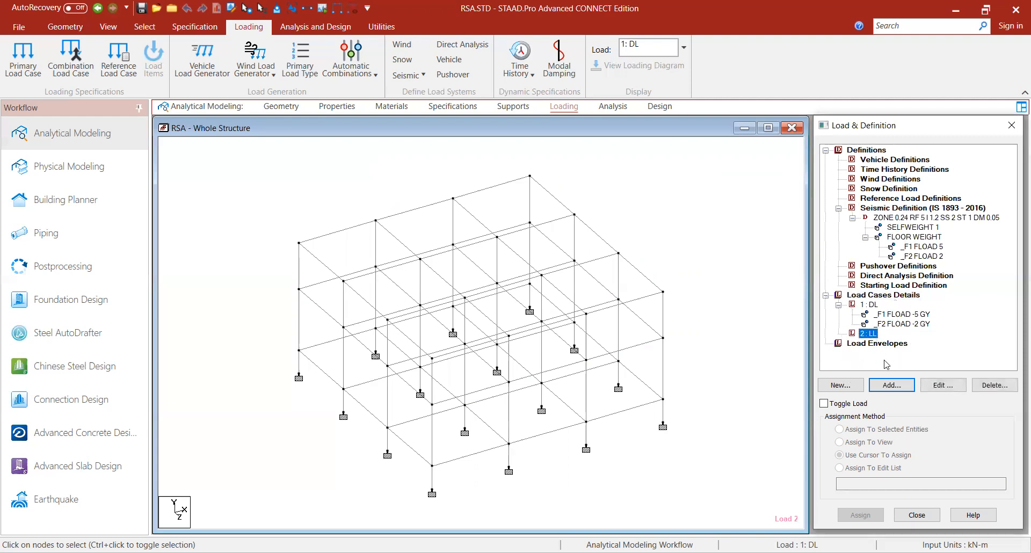
{"action": "left_click", "coordinate": [894, 388]}
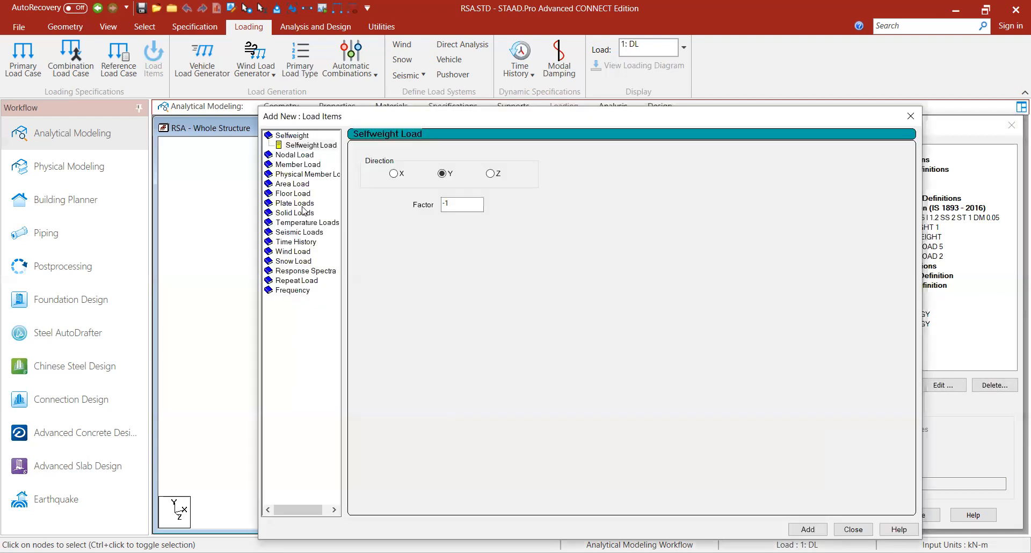
{"action": "left_click", "coordinate": [294, 193]}
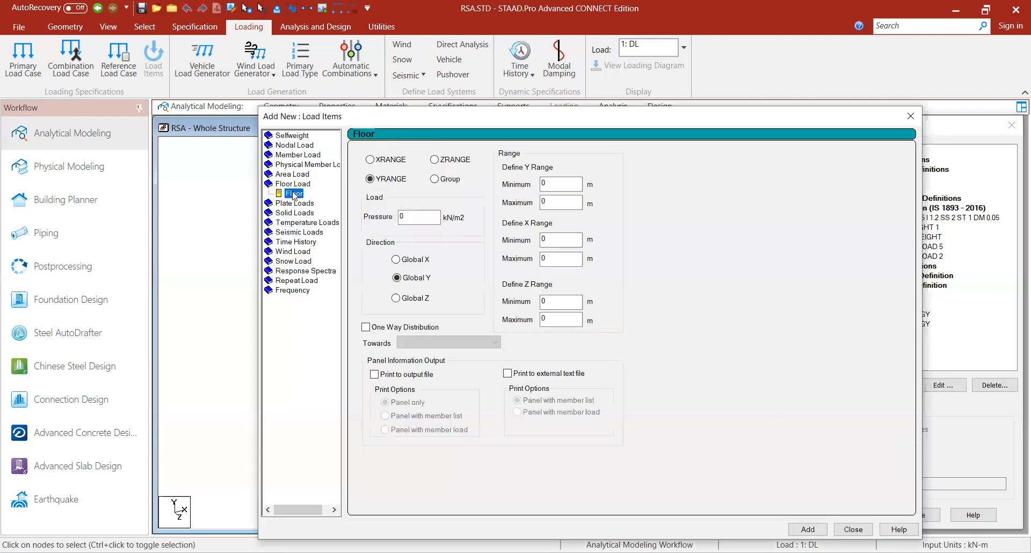
{"action": "left_click", "coordinate": [436, 178]}
{"action": "left_click_drag", "start_coordinate": [408, 217], "coordinate": [383, 214]}
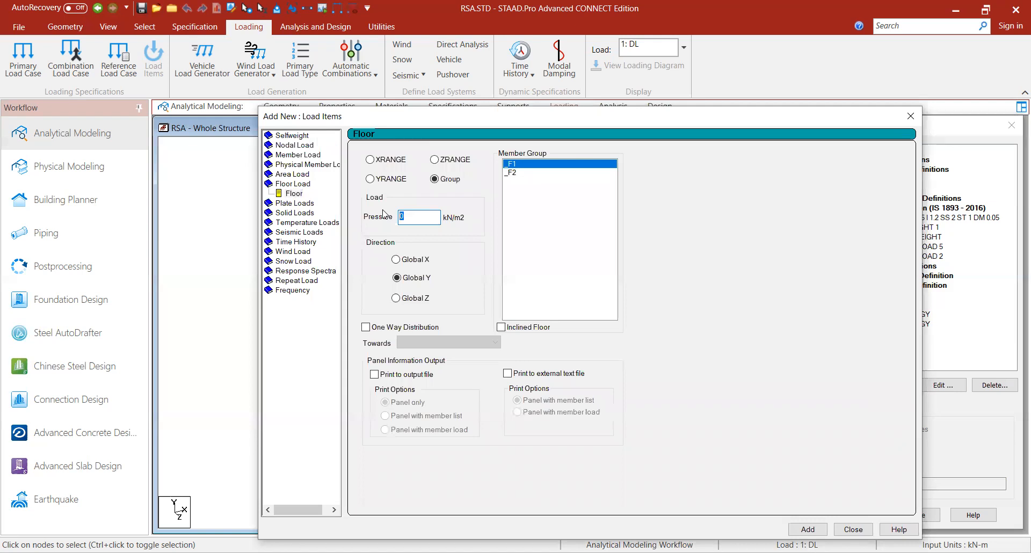
{"action": "type", "text": "-1.5"}
- Add a floor load of -0.75 kN/m2 for member group _F2 to the LL load case and display it on the model
{"action": "left_click", "coordinate": [519, 174]}
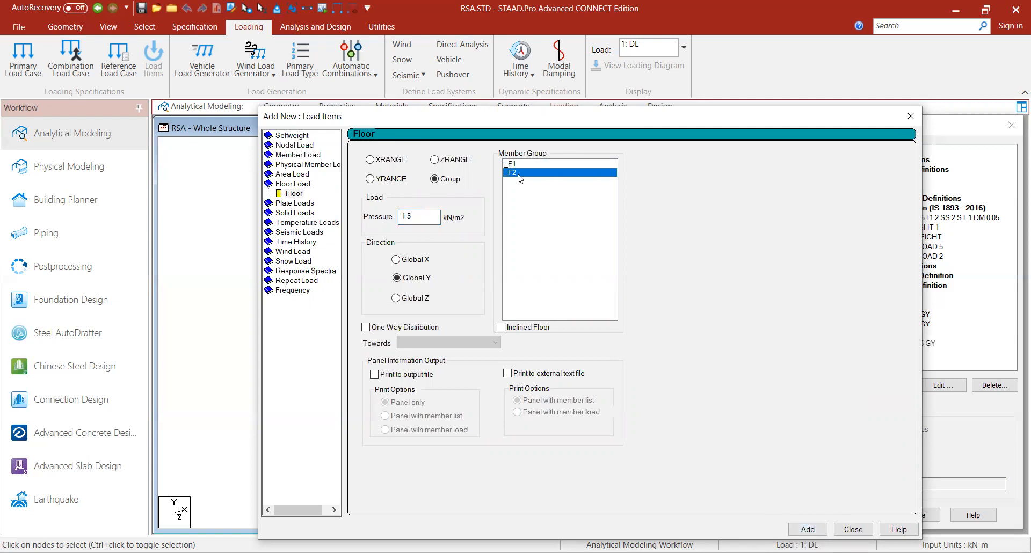
{"action": "left_click_drag", "start_coordinate": [428, 216], "coordinate": [399, 217]}
{"action": "type", "text": "-0.75"}
{"action": "left_click", "coordinate": [807, 529]}
{"action": "left_click", "coordinate": [853, 529]}
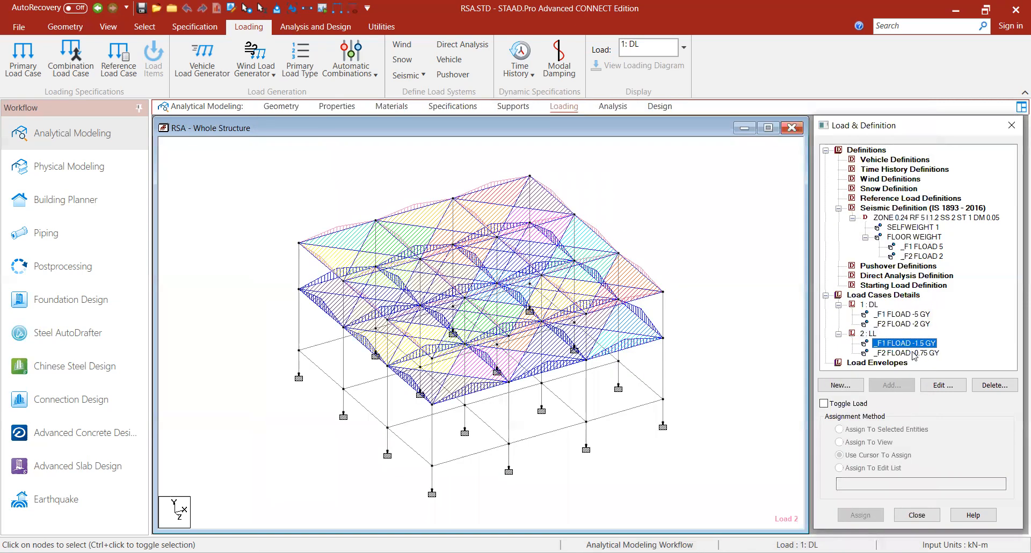
{"action": "left_click", "coordinate": [913, 352]}
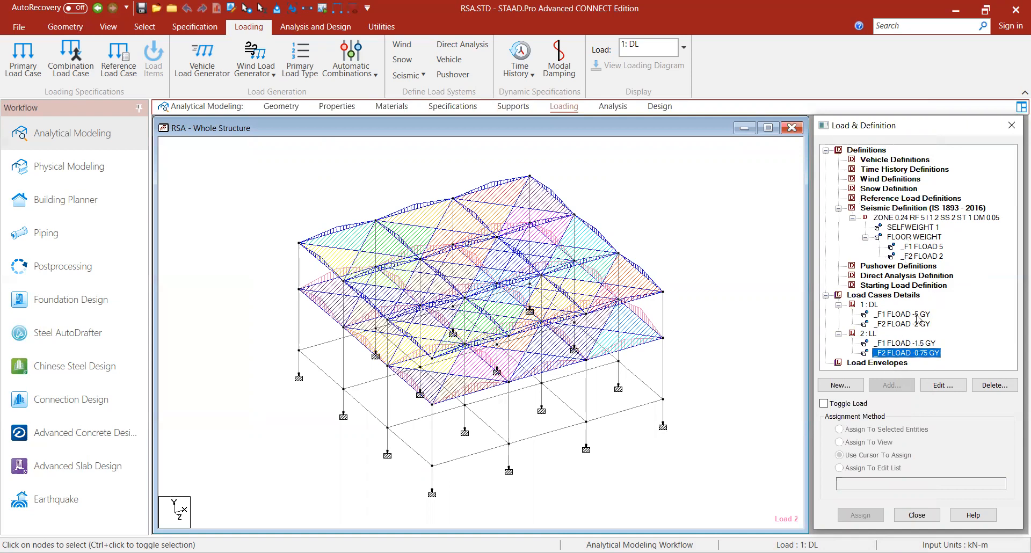
- Add a live-load floor weight of 1.5 kN/m2 for member group _F1 under the seismic definition's zone entry
{"action": "left_click", "coordinate": [918, 218]}
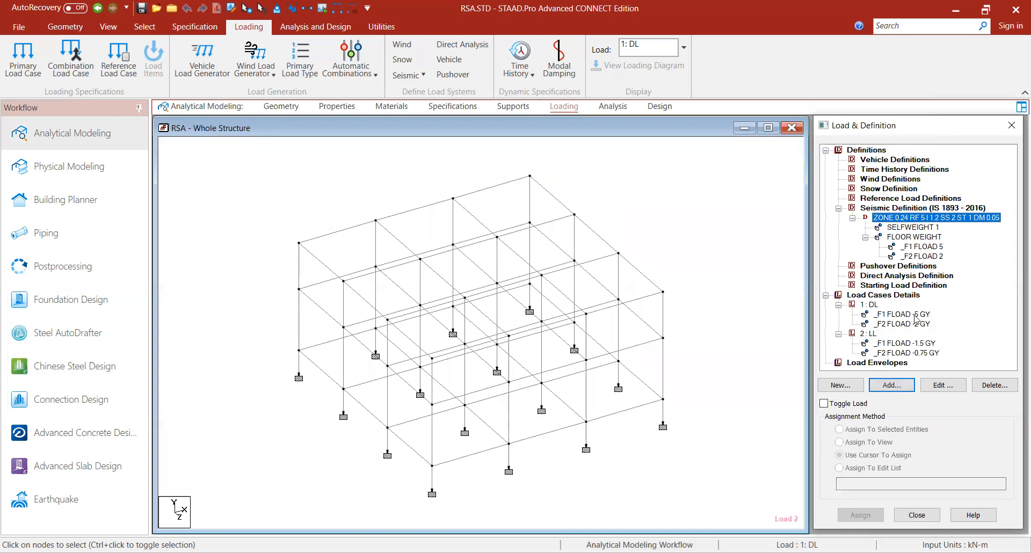
{"action": "left_click", "coordinate": [904, 390]}
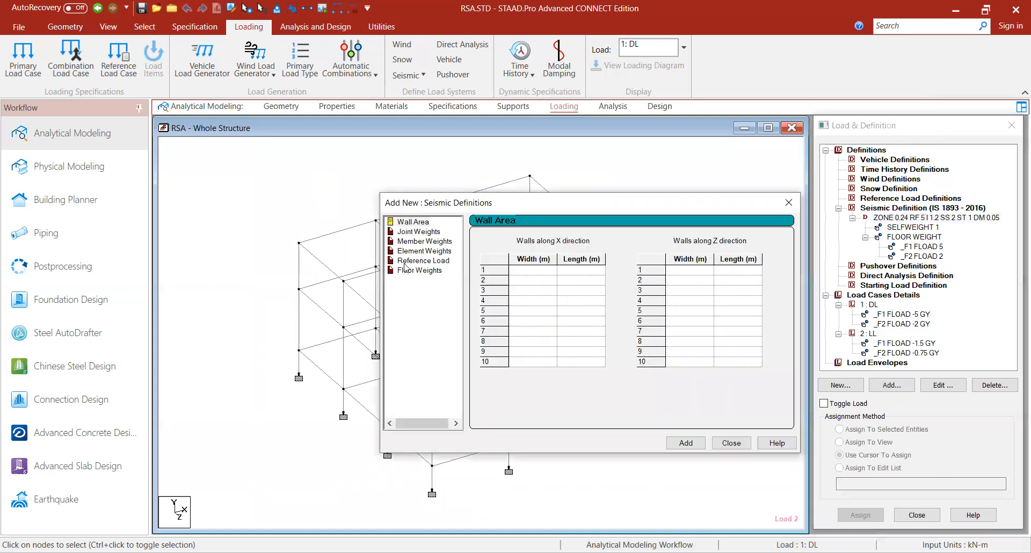
{"action": "left_click", "coordinate": [424, 270]}
{"action": "left_click", "coordinate": [557, 249]}
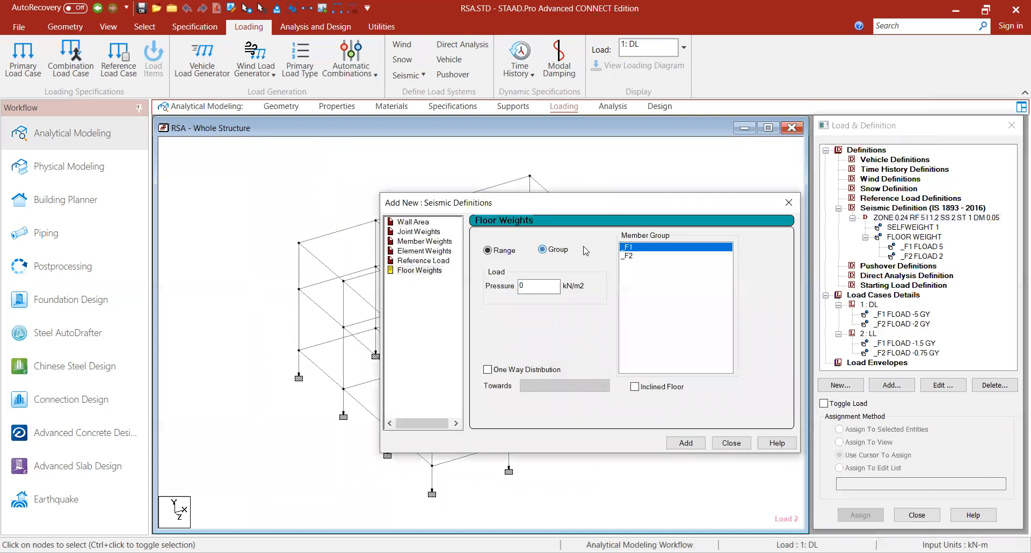
{"action": "left_click_drag", "start_coordinate": [538, 286], "coordinate": [498, 295]}
{"action": "type", "text": "1.5"}
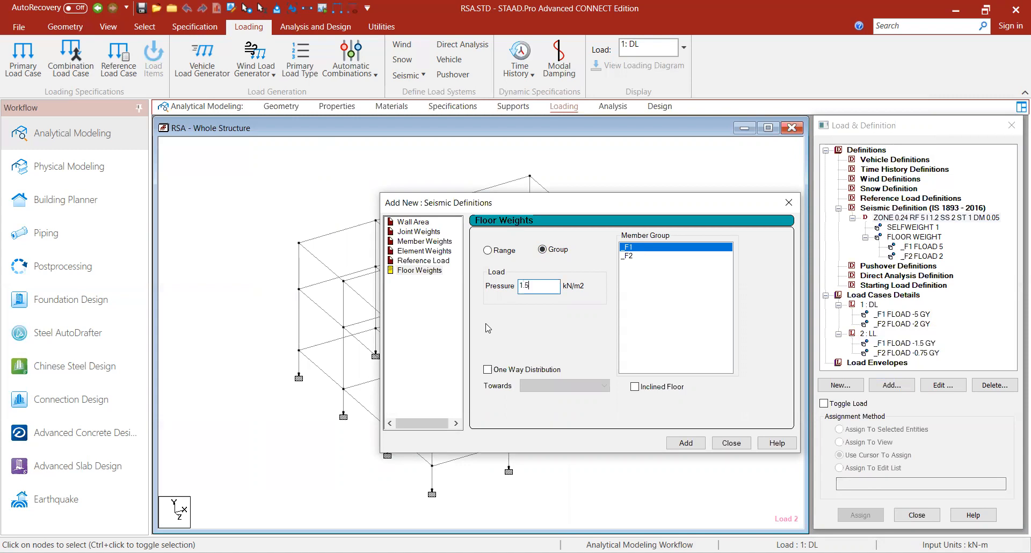
{"action": "left_click", "coordinate": [686, 443]}
- Add a live-load floor weight of 0.75 kN/m2 for member group _F2 to the seismic definition
{"action": "left_click", "coordinate": [633, 256]}
{"action": "left_click_drag", "start_coordinate": [529, 286], "coordinate": [493, 288]}
{"action": "type", "text": "0.75"}
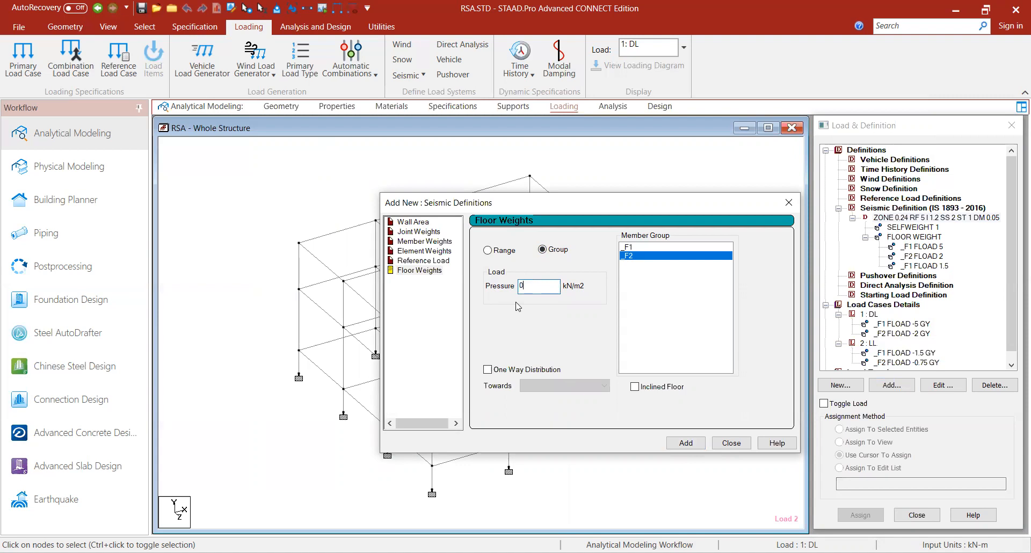
{"action": "left_click", "coordinate": [686, 442]}
{"action": "left_click", "coordinate": [730, 444]}
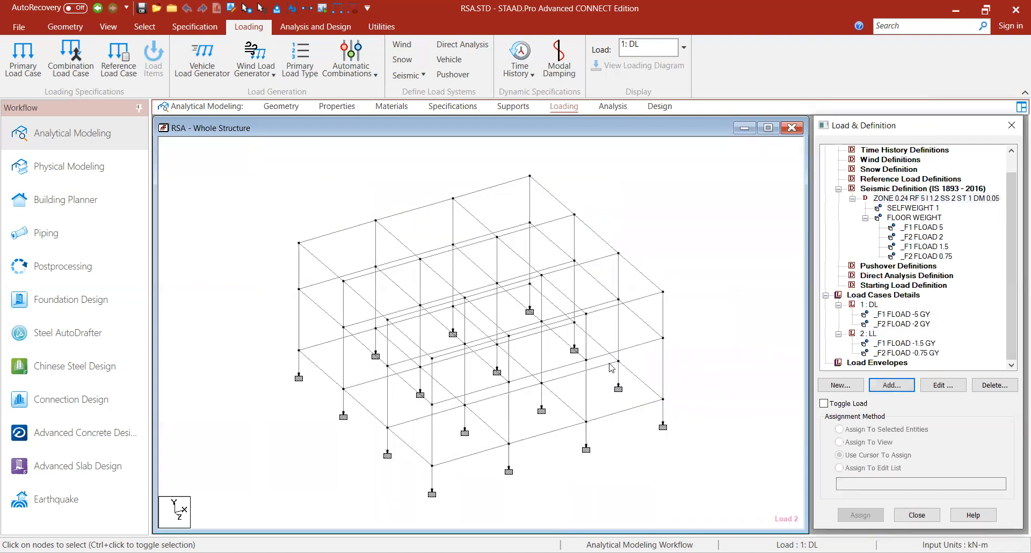